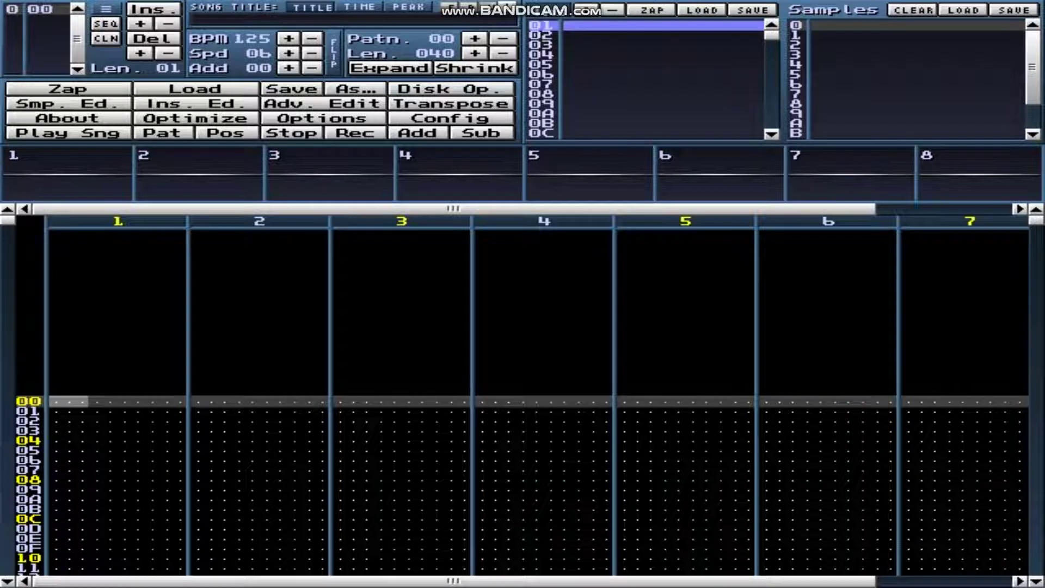
- Leave full-screen mode and select sample slot 0 as the load target
key(alt+Return)
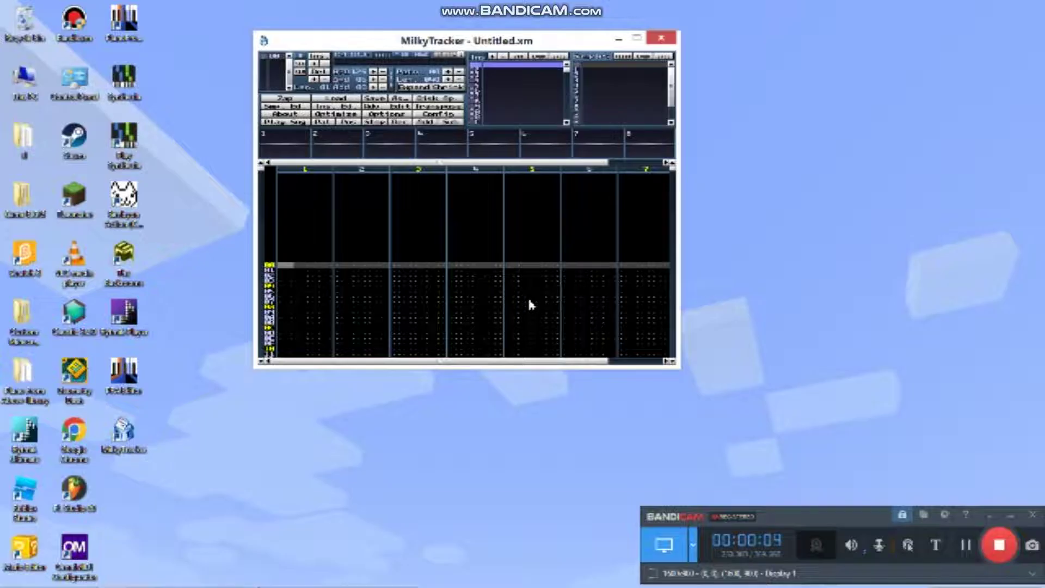
click(1014, 516)
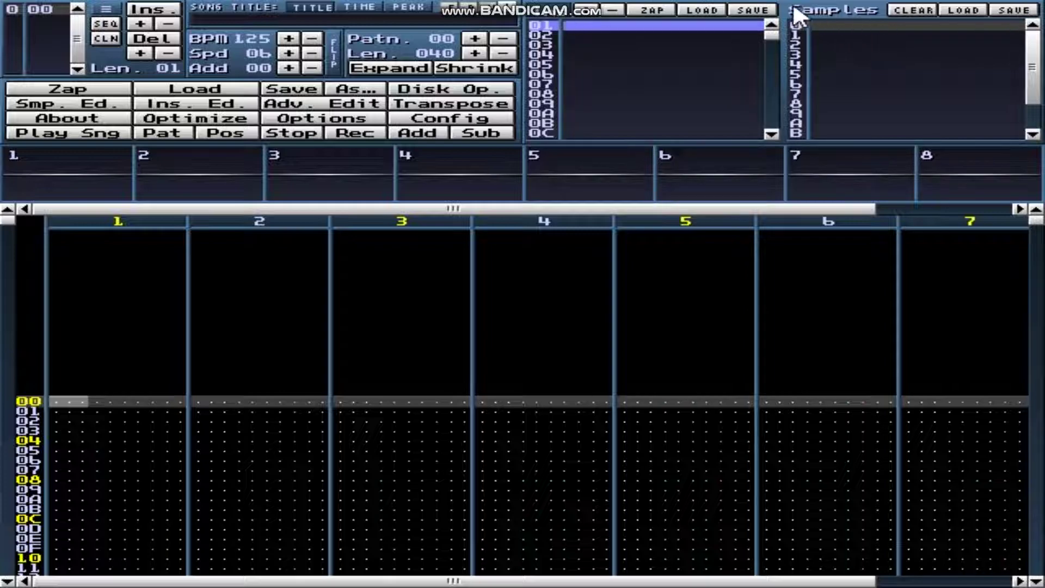
click(890, 26)
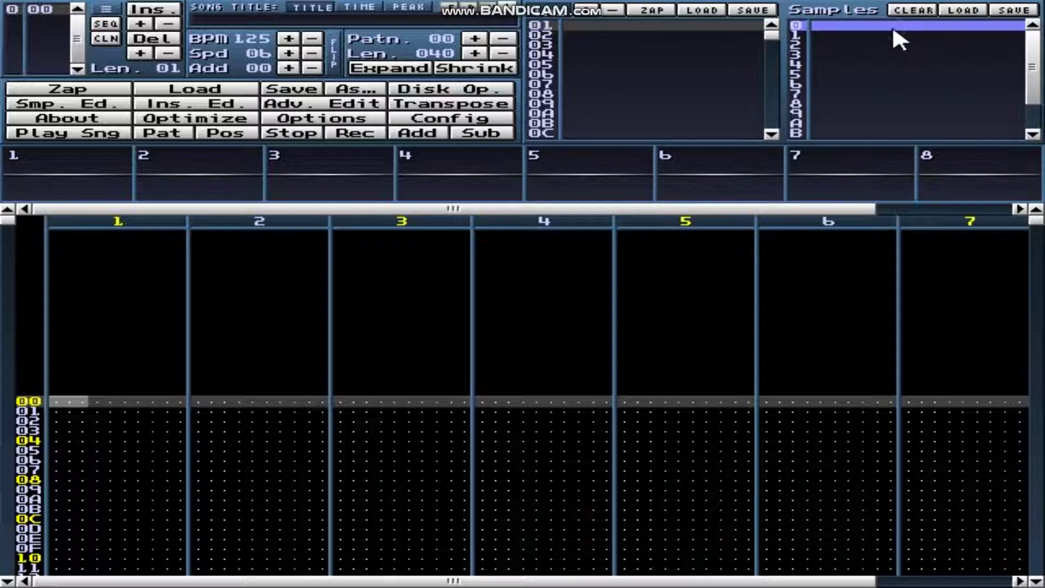
- Browse the sample loader to the documents > samples > editor folder
click(962, 8)
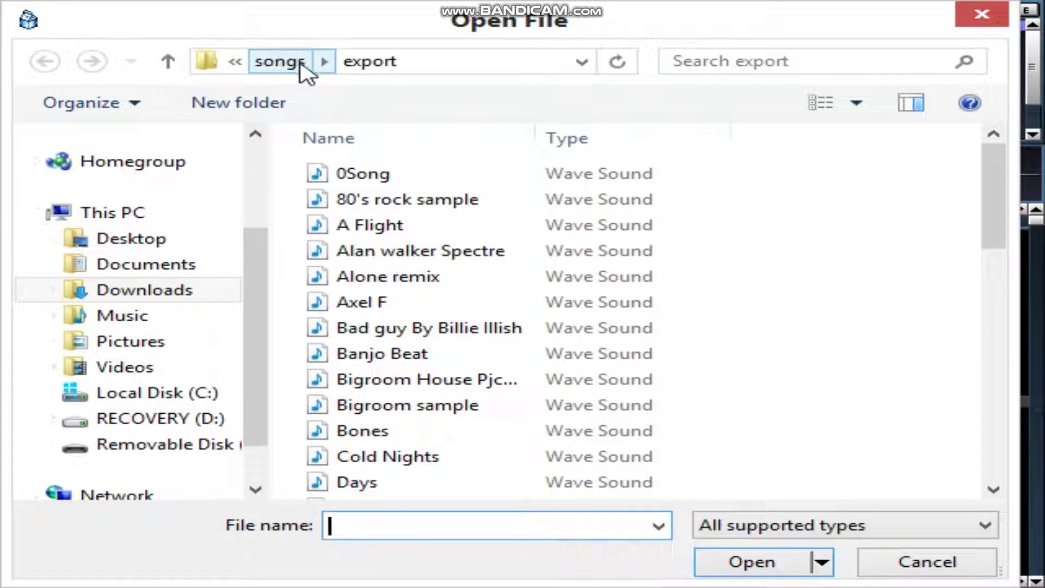
click(236, 64)
click(467, 203)
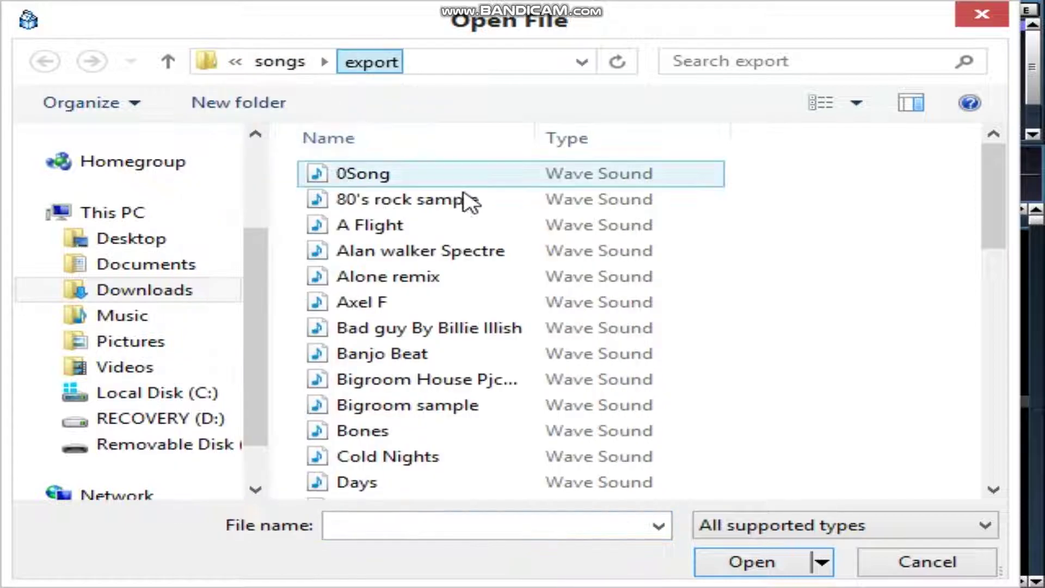
click(264, 68)
click(262, 68)
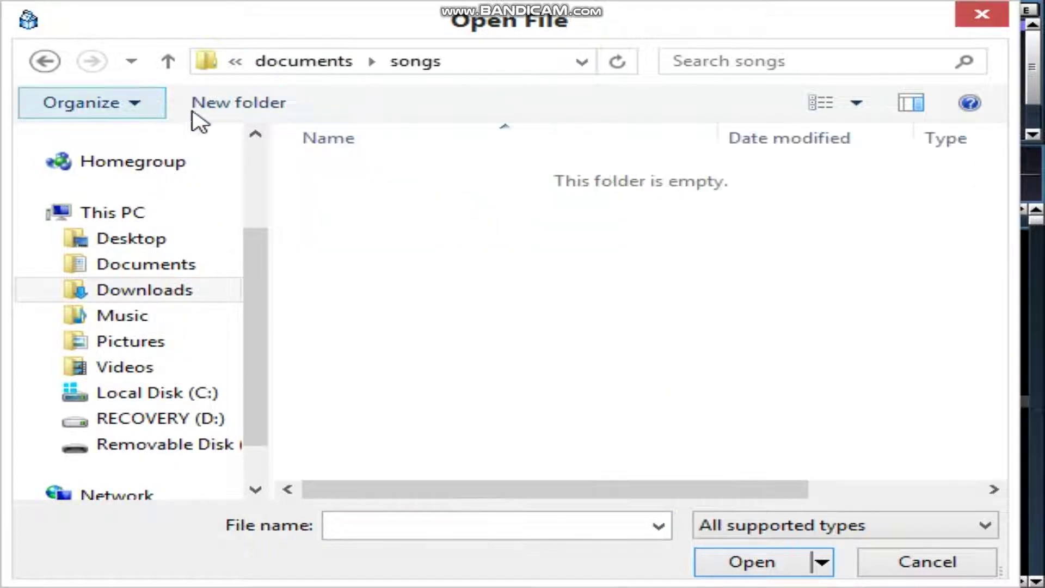
click(337, 64)
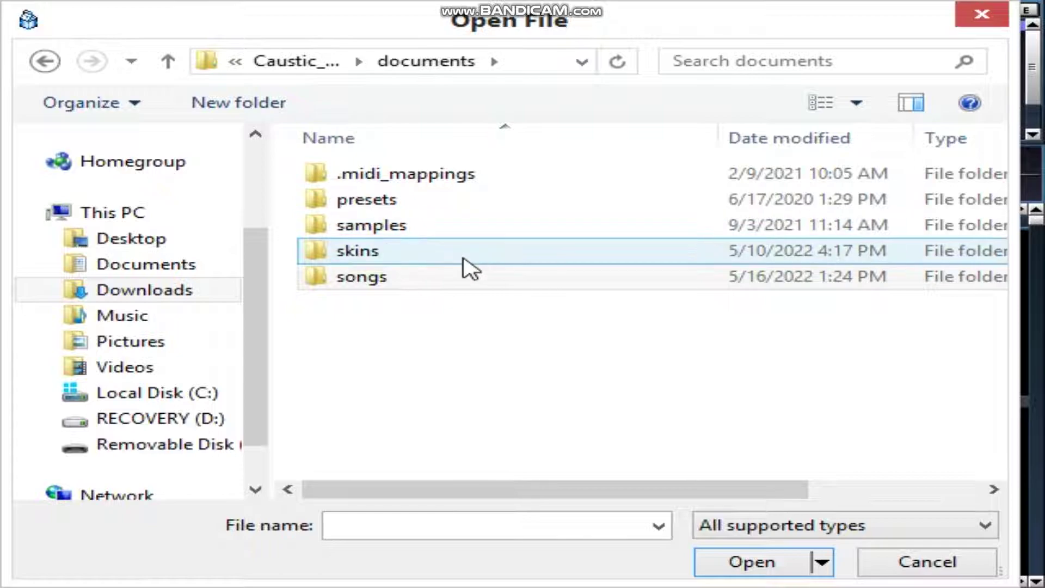
double_click(454, 225)
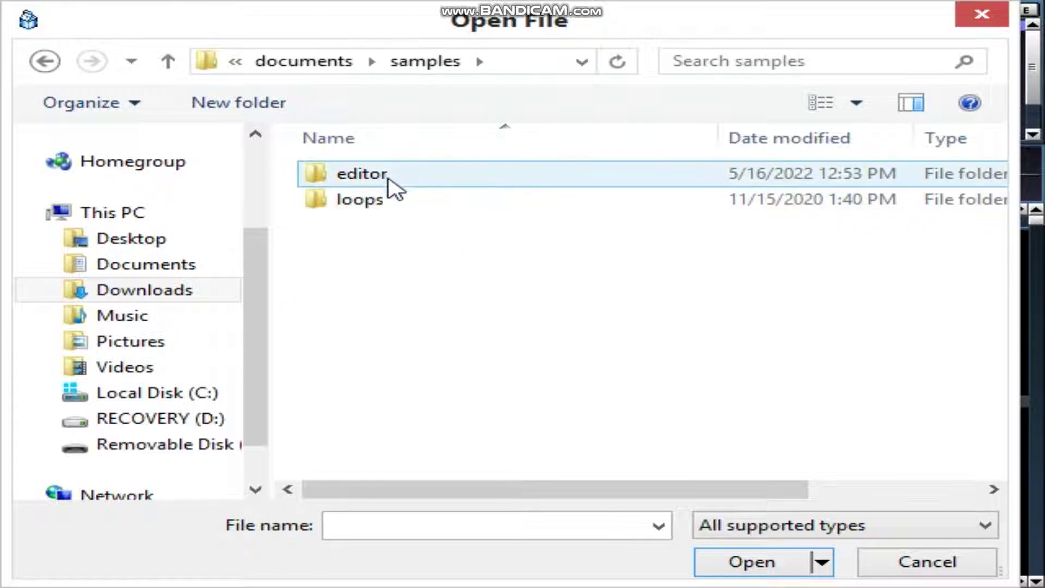
double_click(390, 184)
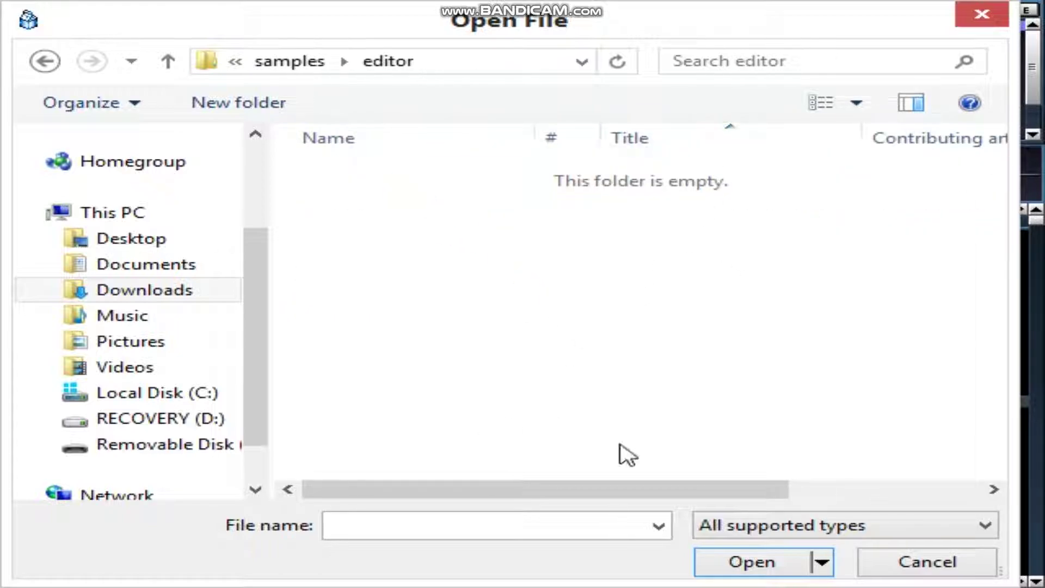
- Pick AcoustaKick from the editor folder and load it into slot 0
scroll(593, 286, right, 2)
scroll(596, 287, right, 2)
scroll(596, 288, left, 4)
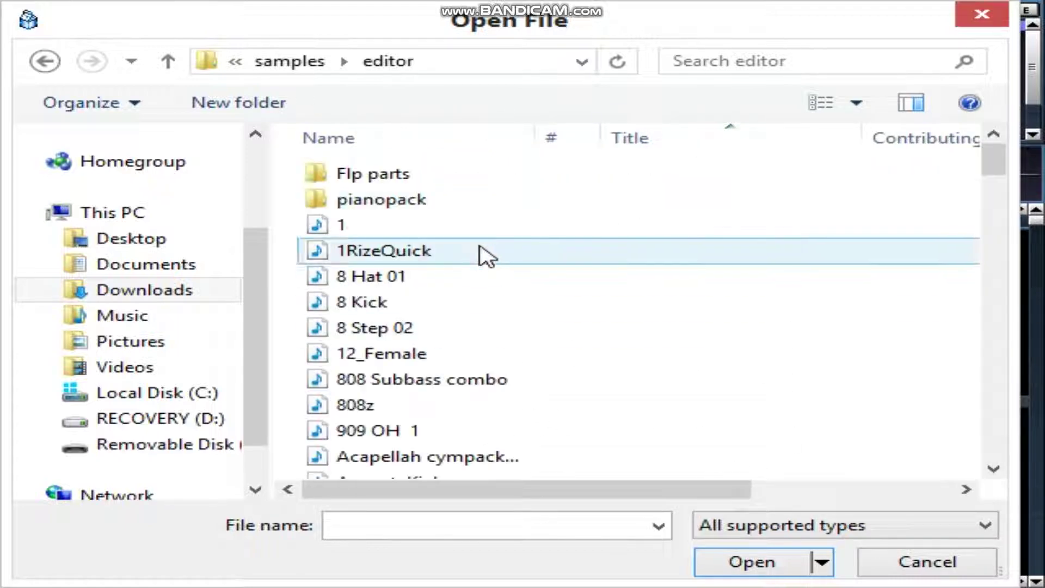
scroll(518, 311, down, 4)
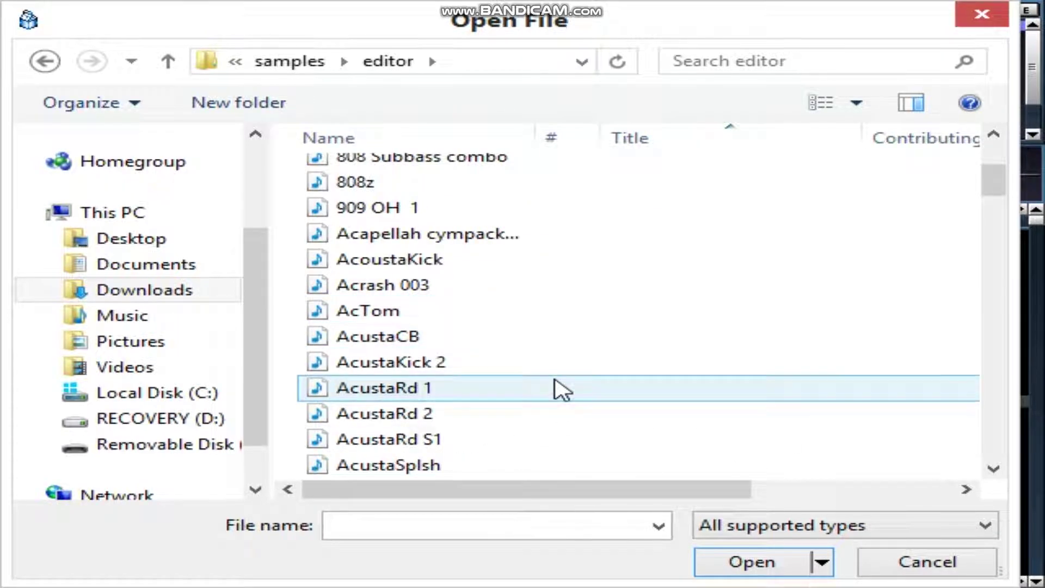
click(492, 260)
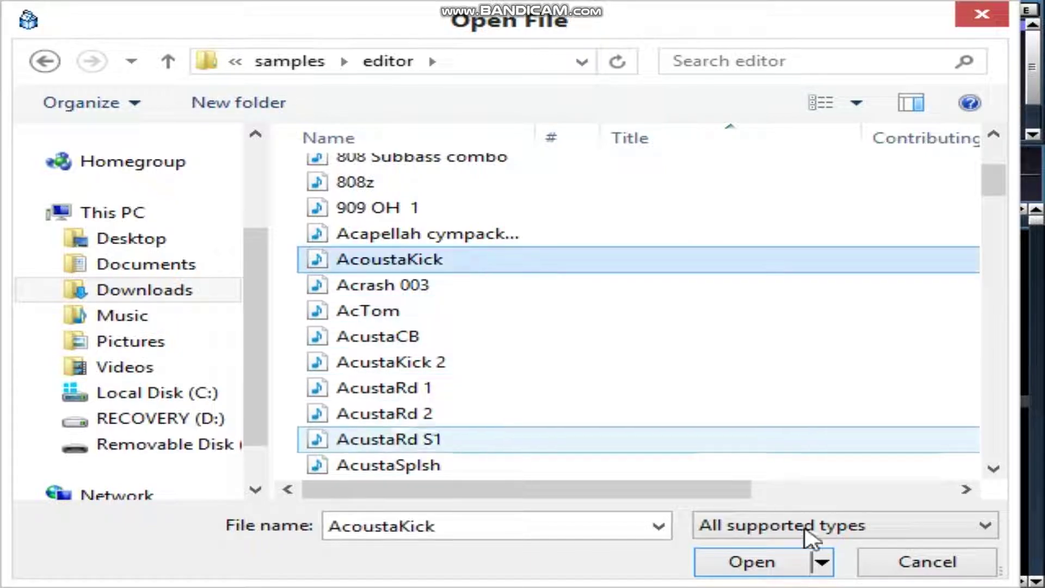
click(731, 569)
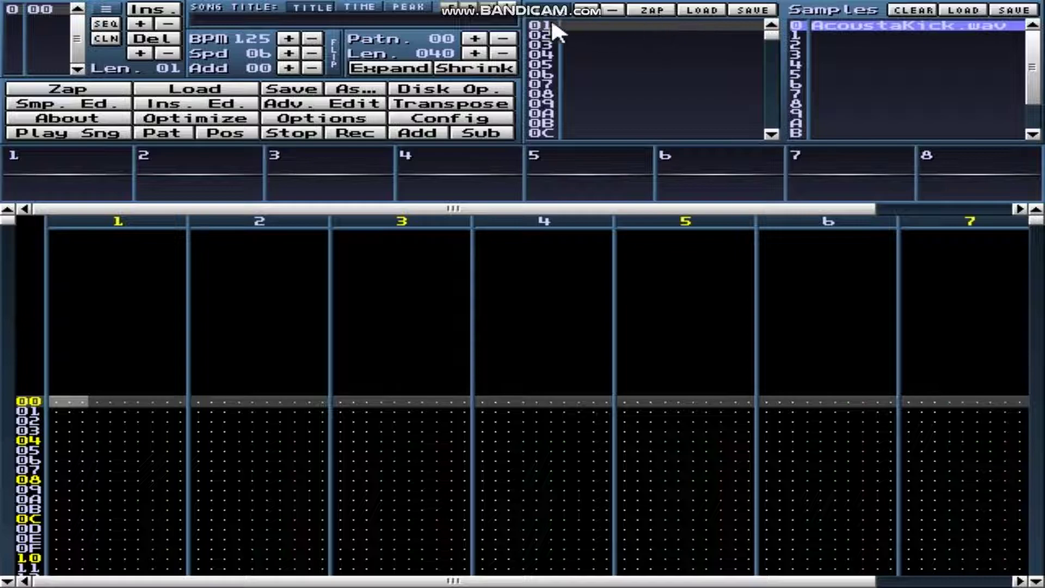
- Compare instruments 01 and 02, then select instrument 01's AcoustaKick.wav sample
click(579, 35)
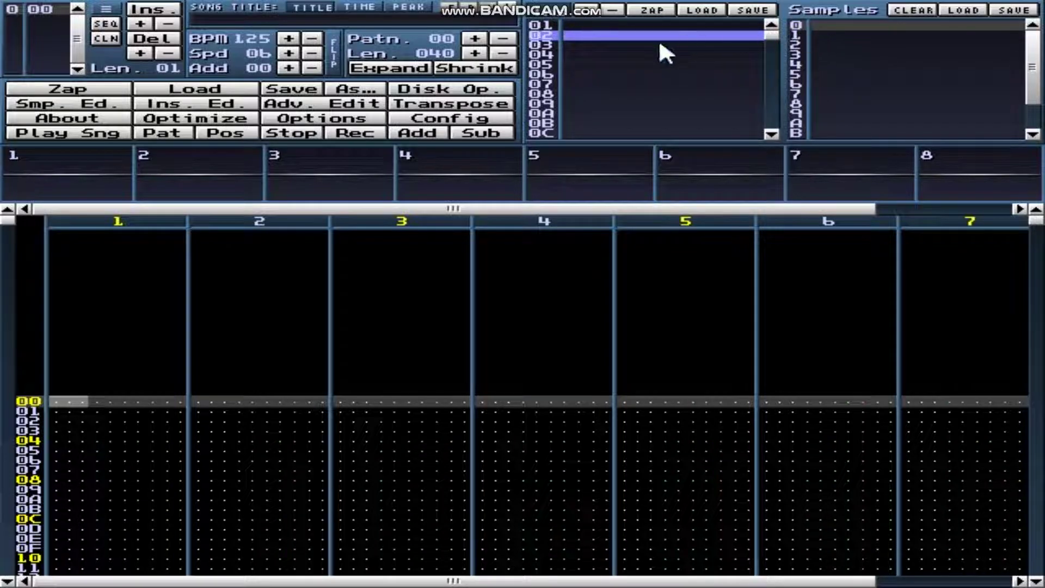
click(635, 26)
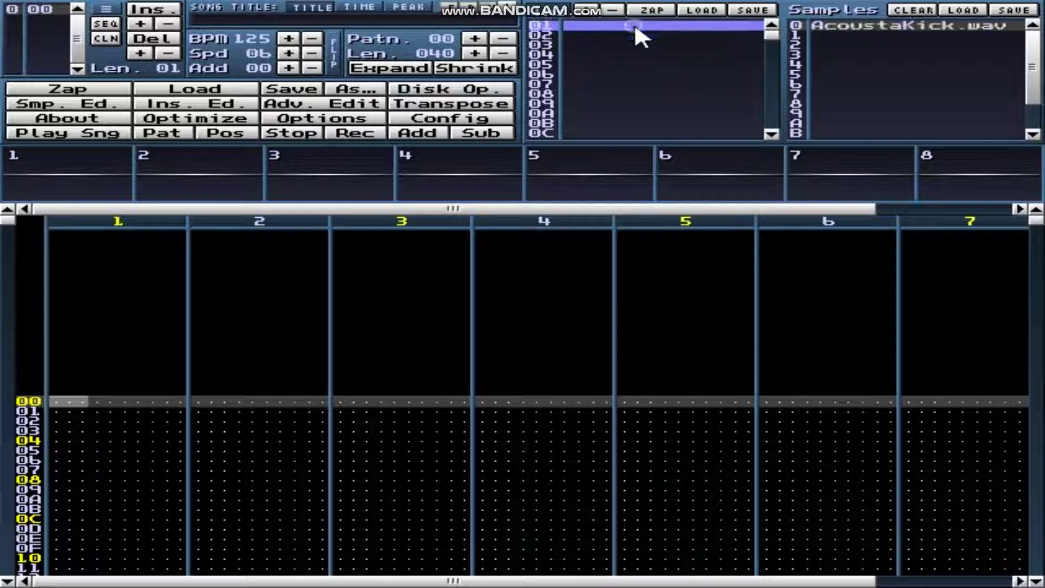
click(630, 35)
click(634, 26)
click(902, 26)
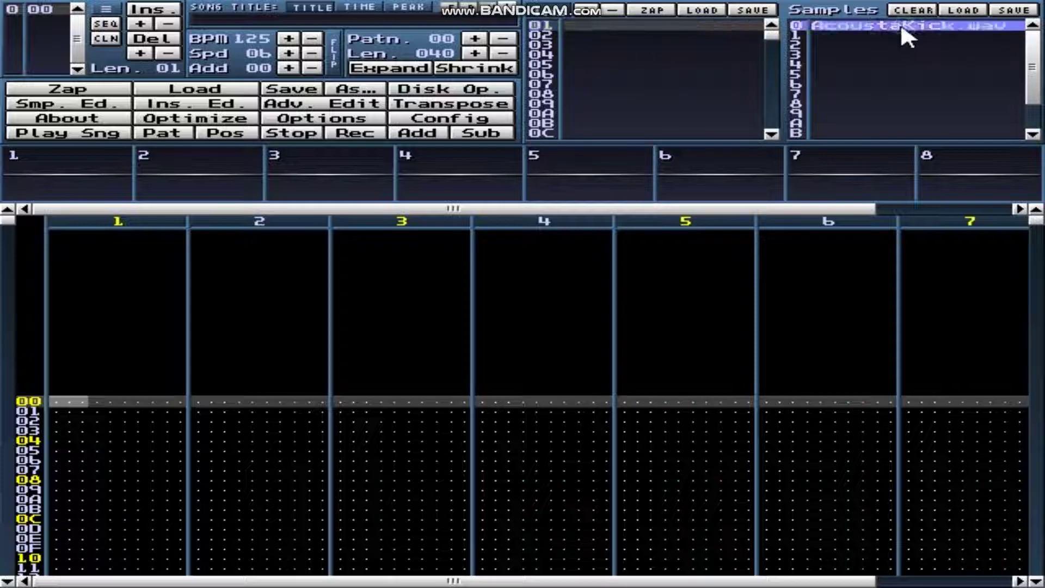
- Name instrument 01 'kick' and bring its AcoustaKick sample into the sample editor
click(682, 25)
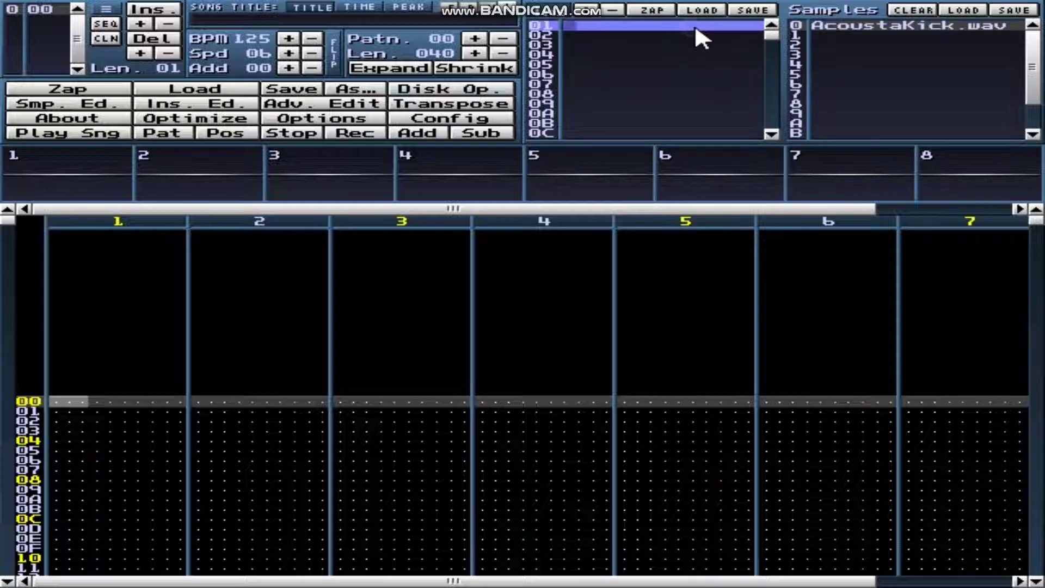
text(kick)
click(916, 25)
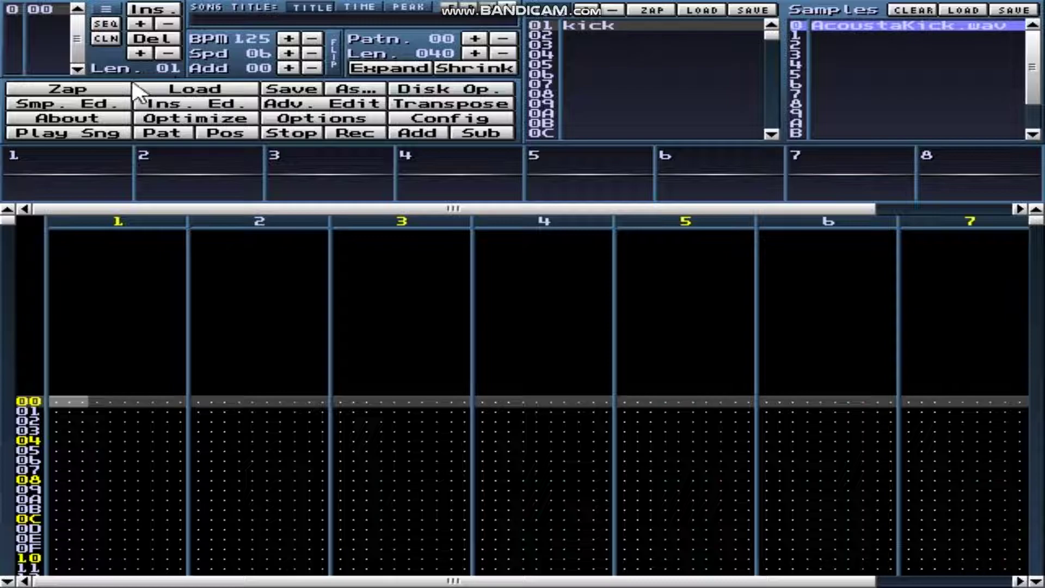
click(100, 109)
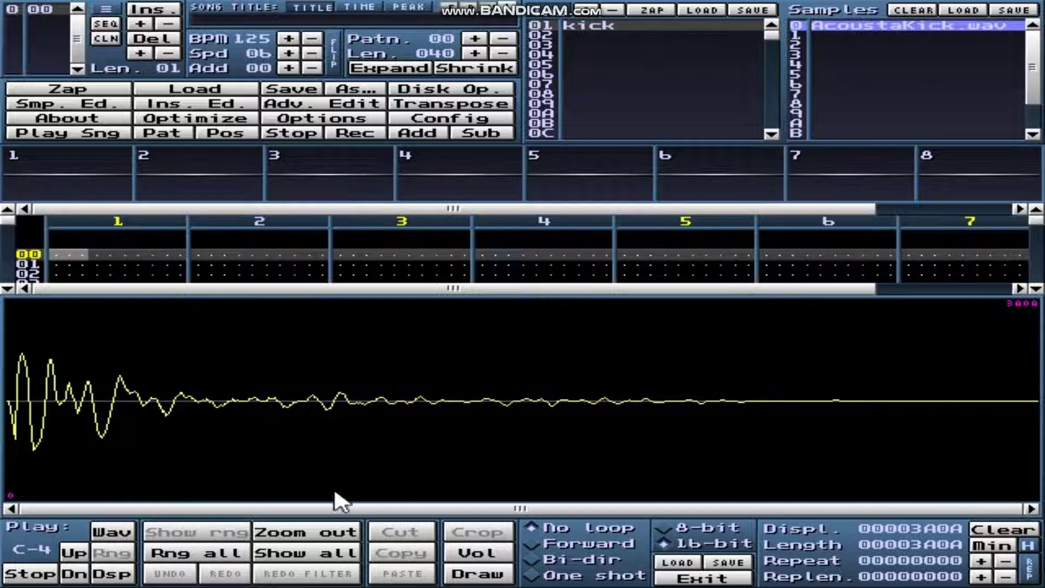
- Preview the AcoustaKick sample several times, then bring up the waveform's editing menu
click(122, 539)
click(119, 540)
click(115, 540)
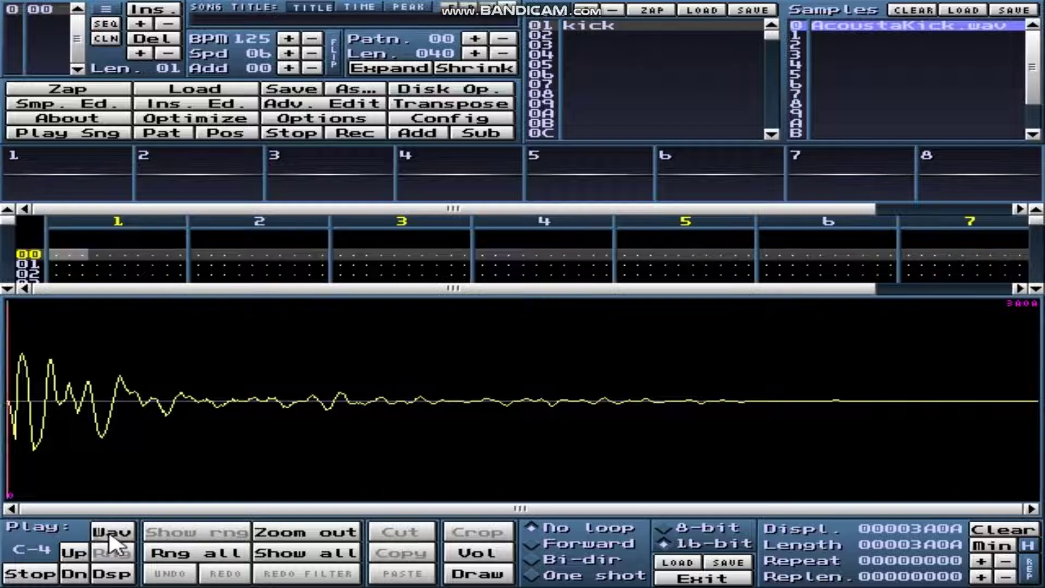
click(112, 542)
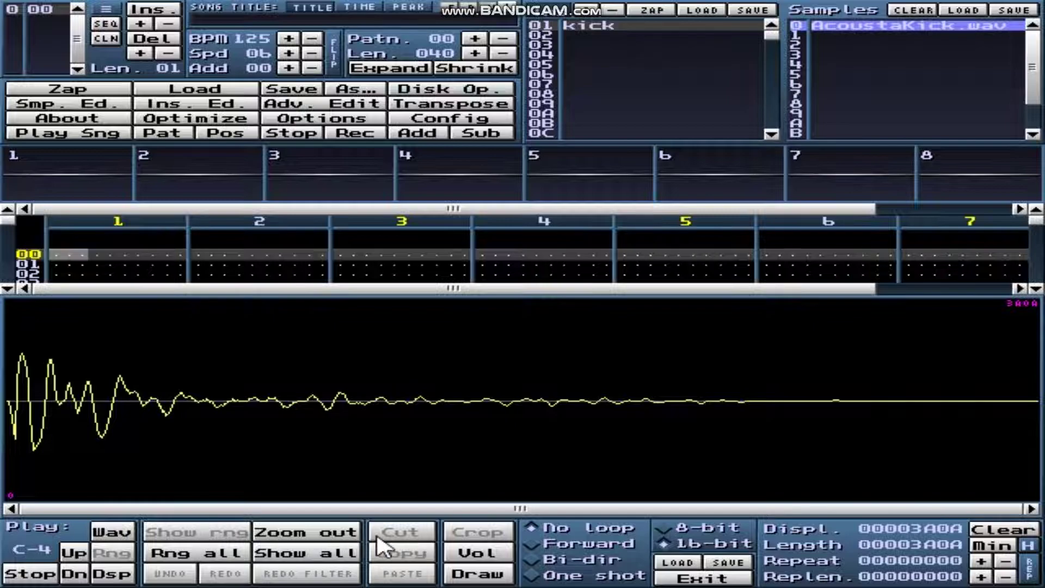
click(334, 534)
right_click(221, 353)
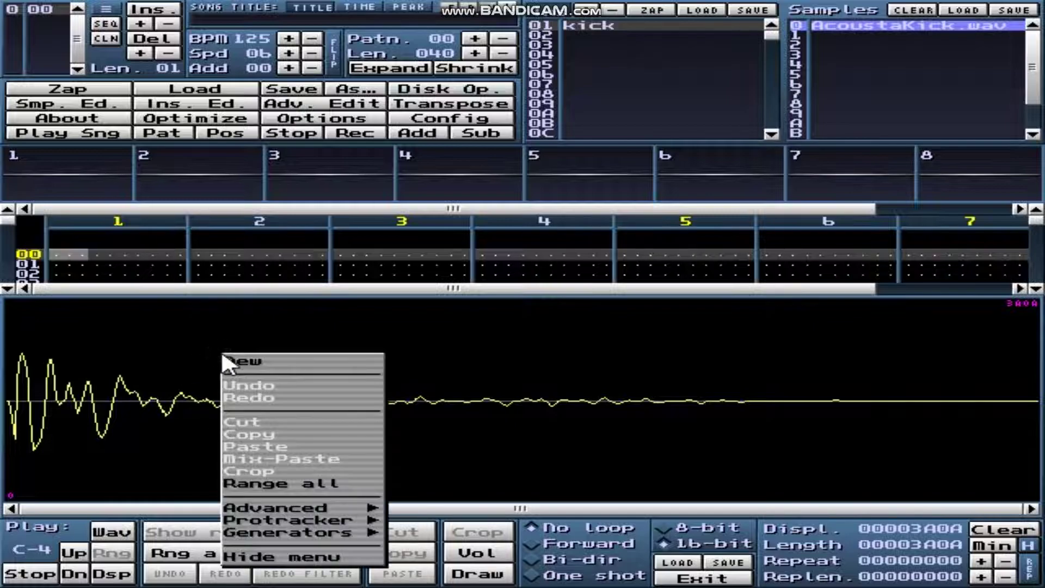
- Apply a 100% to 0% volume fade across the kick sample and play the result
click(389, 316)
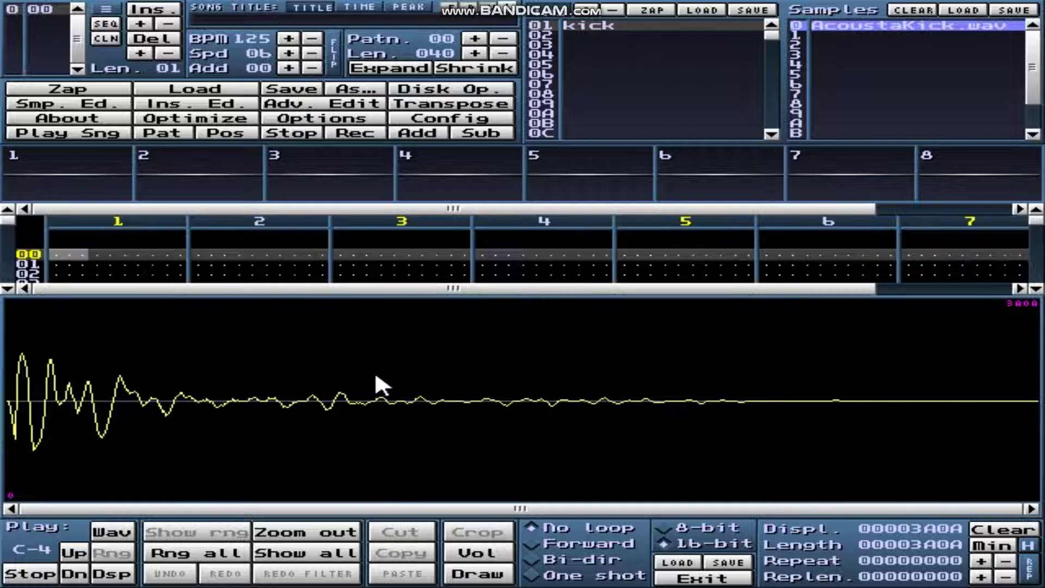
click(115, 533)
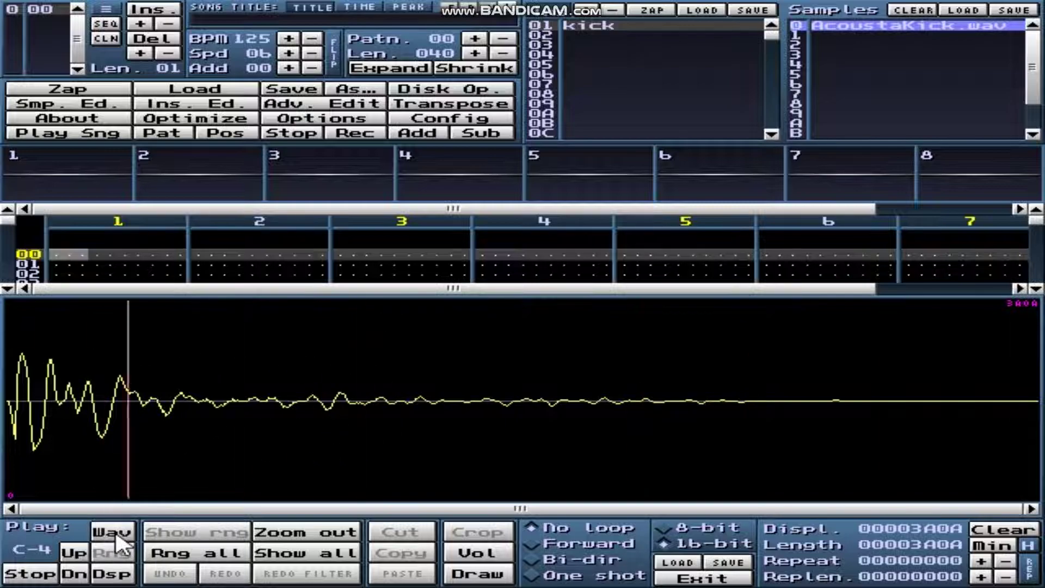
right_click(209, 328)
click(87, 354)
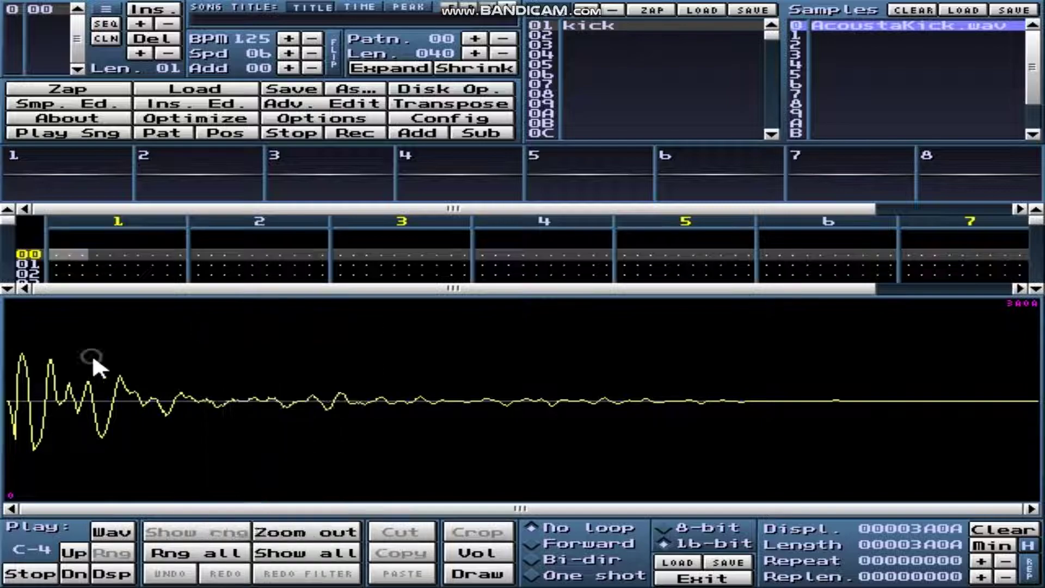
right_click(192, 338)
mouse_move(332, 492)
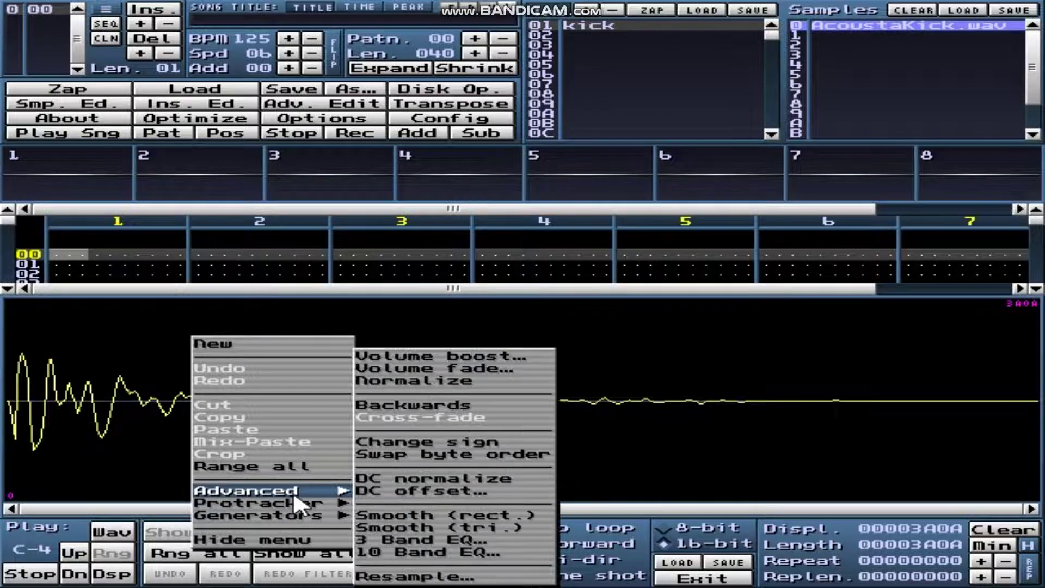
click(517, 373)
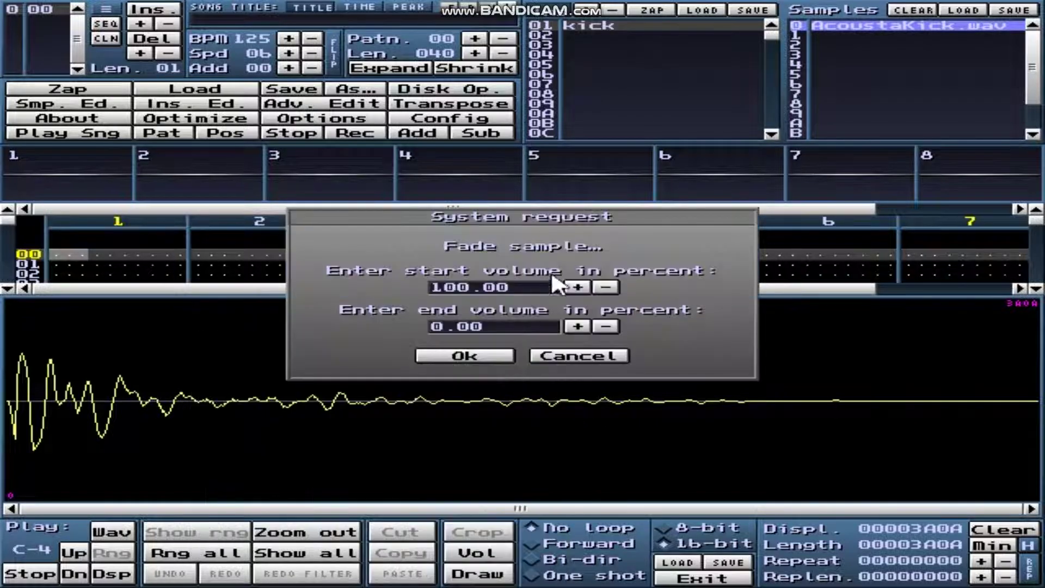
click(552, 286)
click(463, 355)
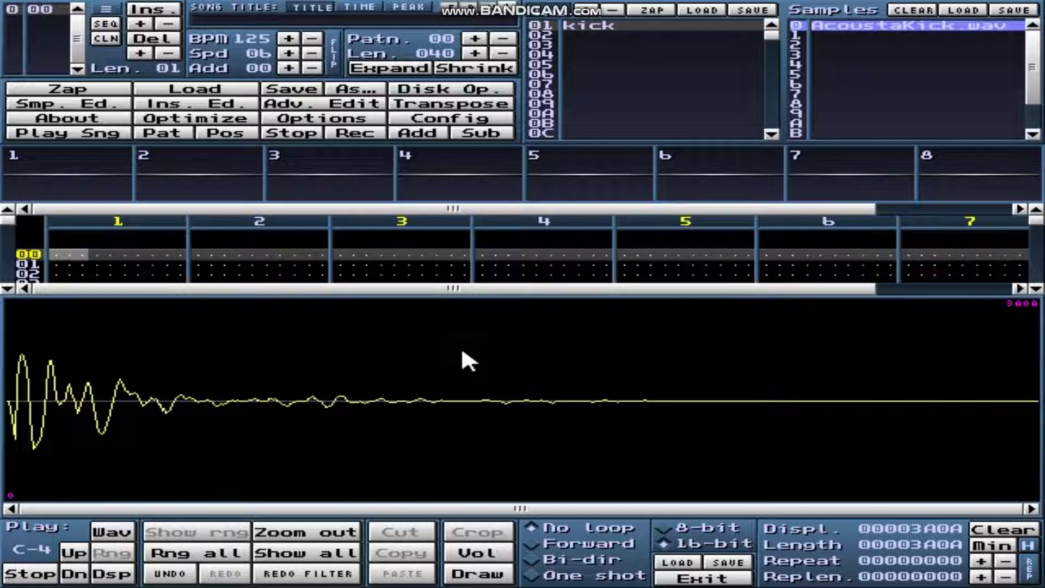
click(117, 542)
click(117, 542)
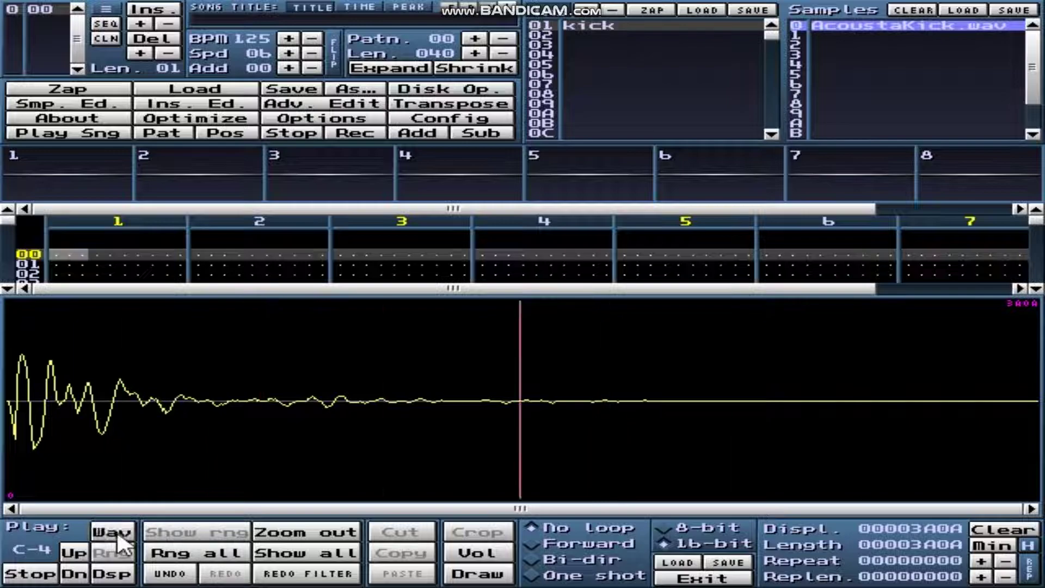
click(117, 541)
click(117, 542)
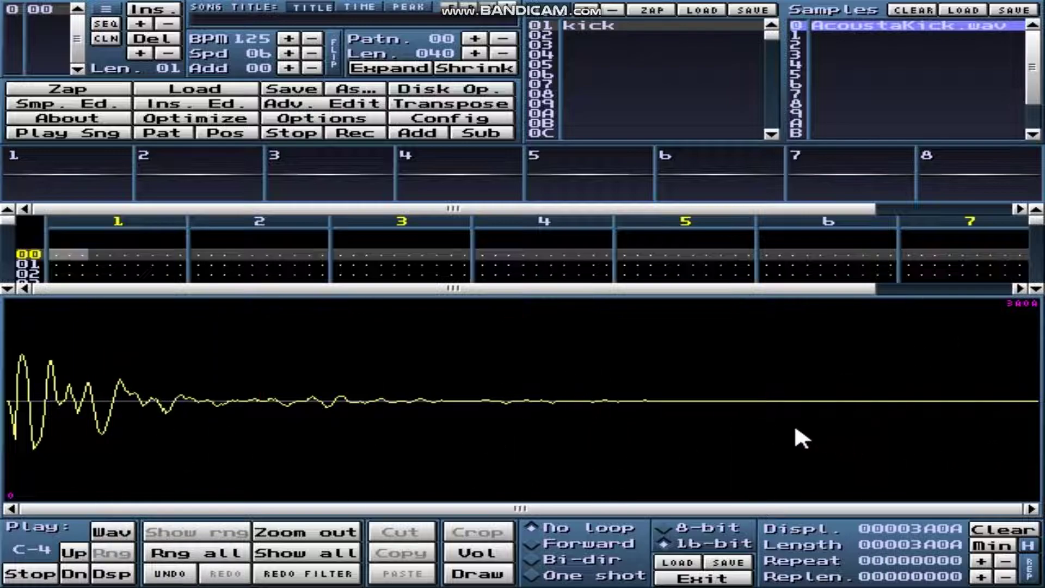
drag(8, 464, 307, 515)
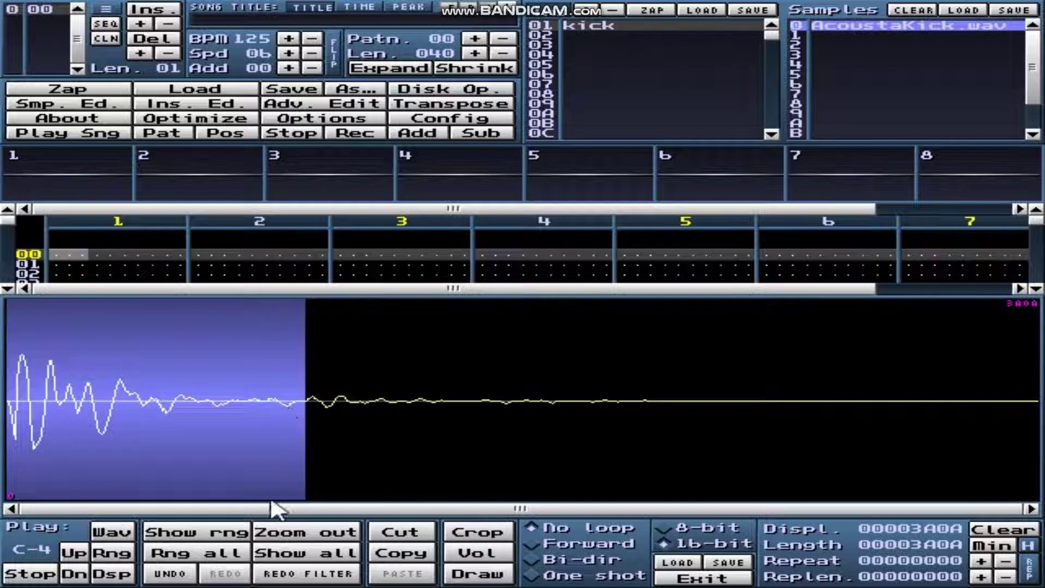
click(229, 533)
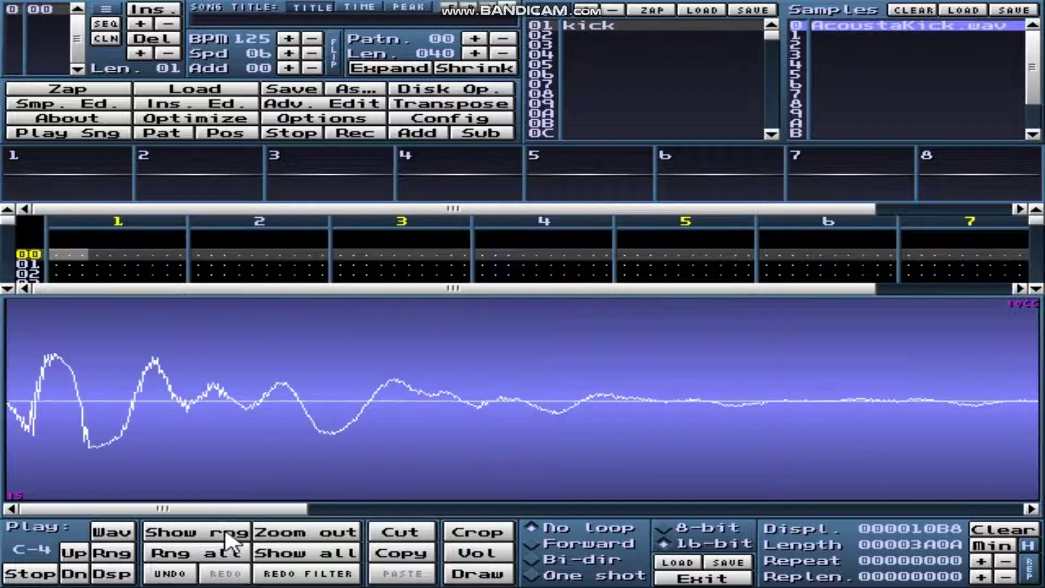
scroll(695, 422, down, 10)
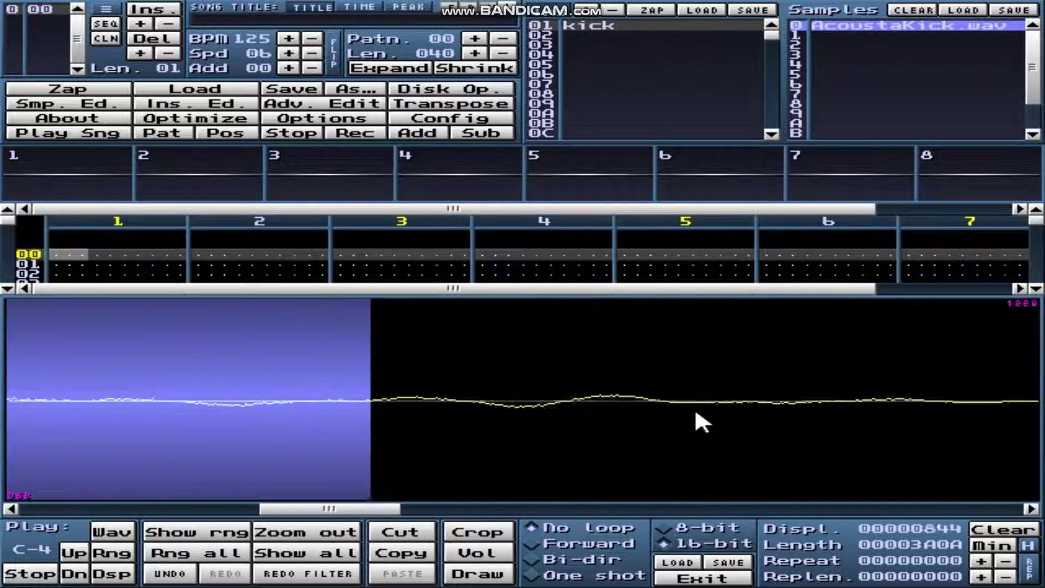
scroll(696, 413, down, 2)
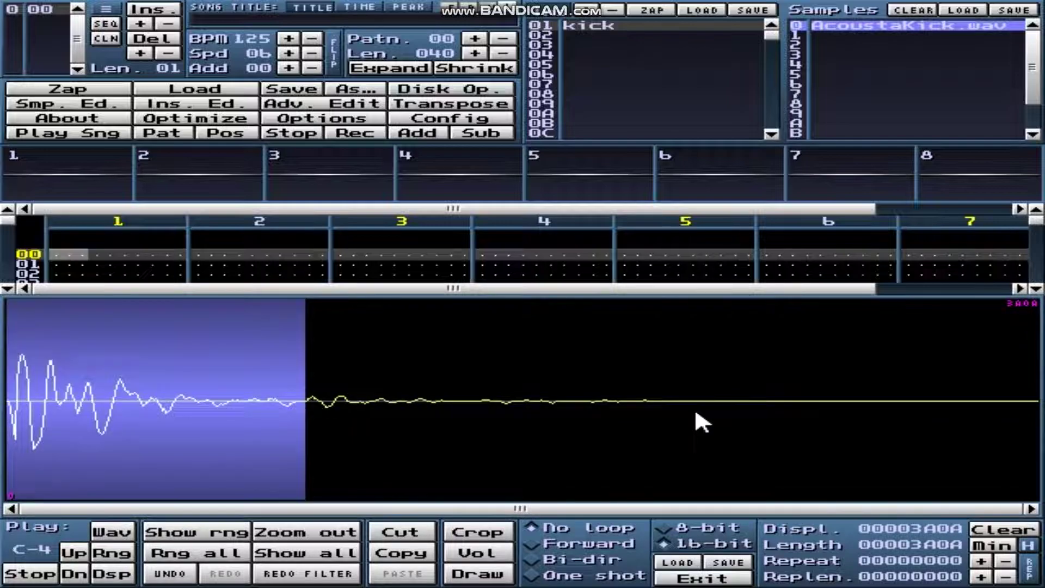
click(587, 430)
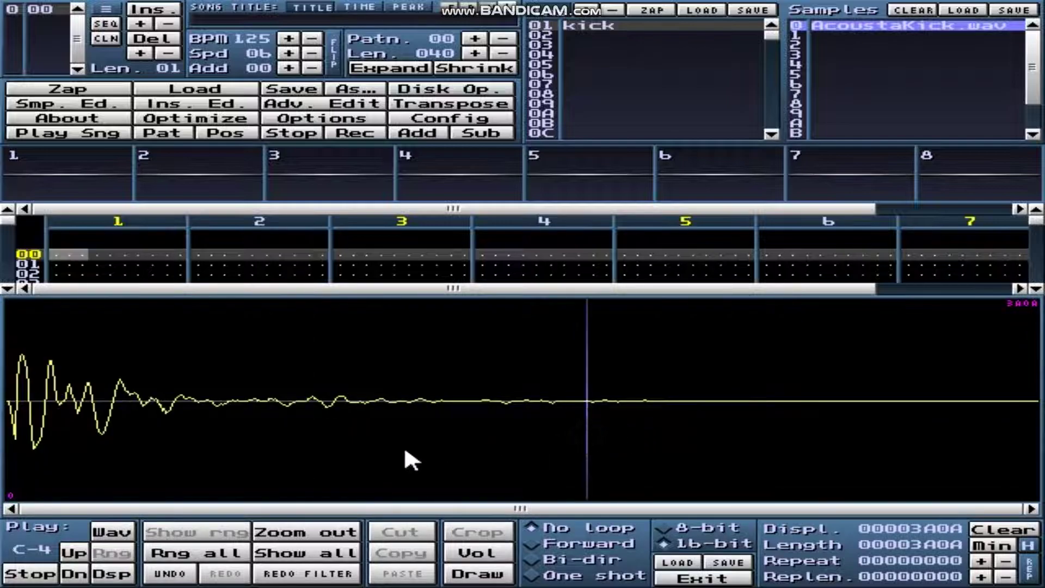
click(489, 546)
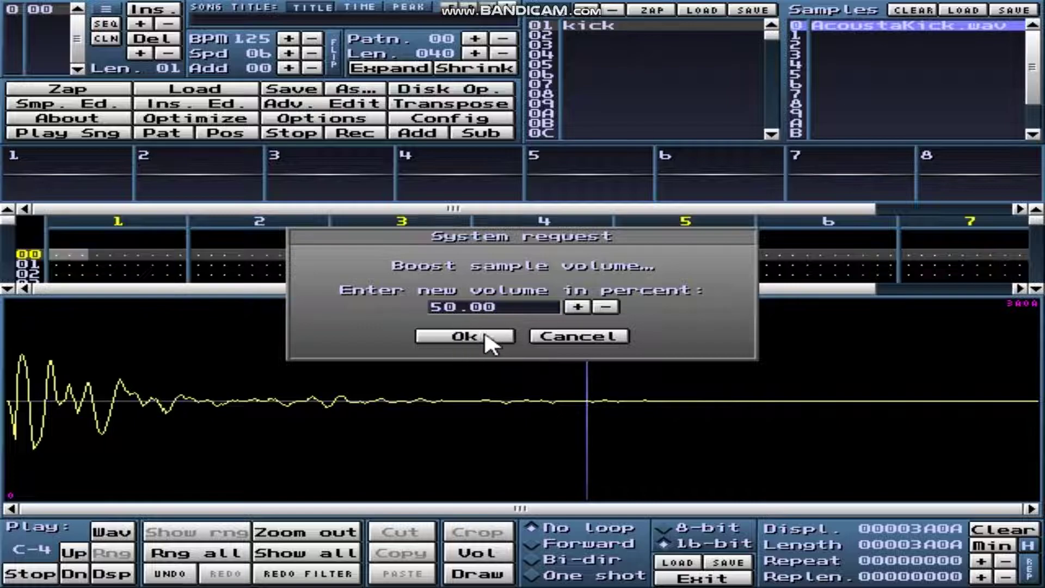
click(605, 339)
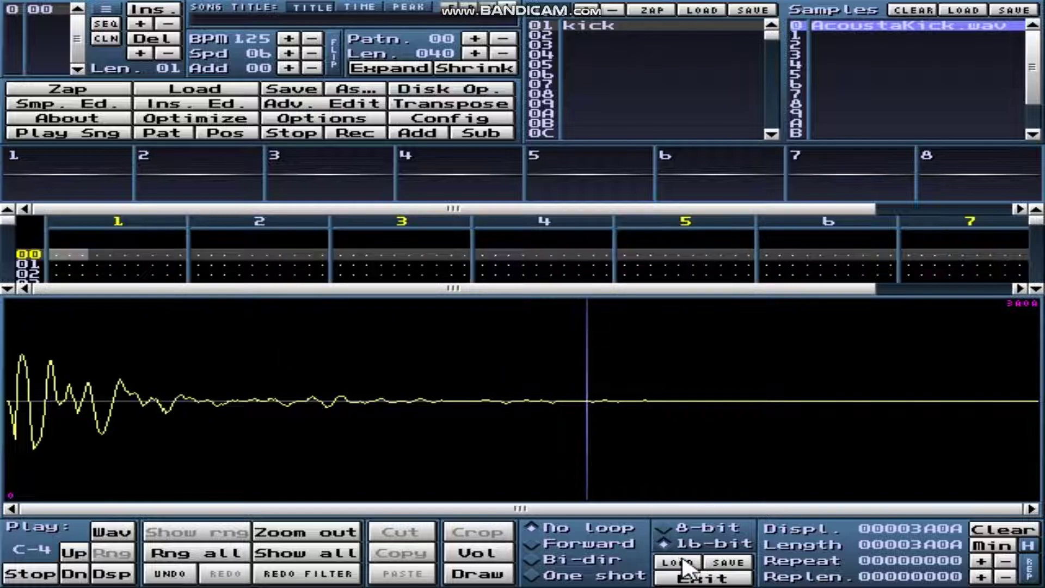
- Convert the kick sample to 8-bit, confirm the data conversion, and close the sample editor
click(663, 528)
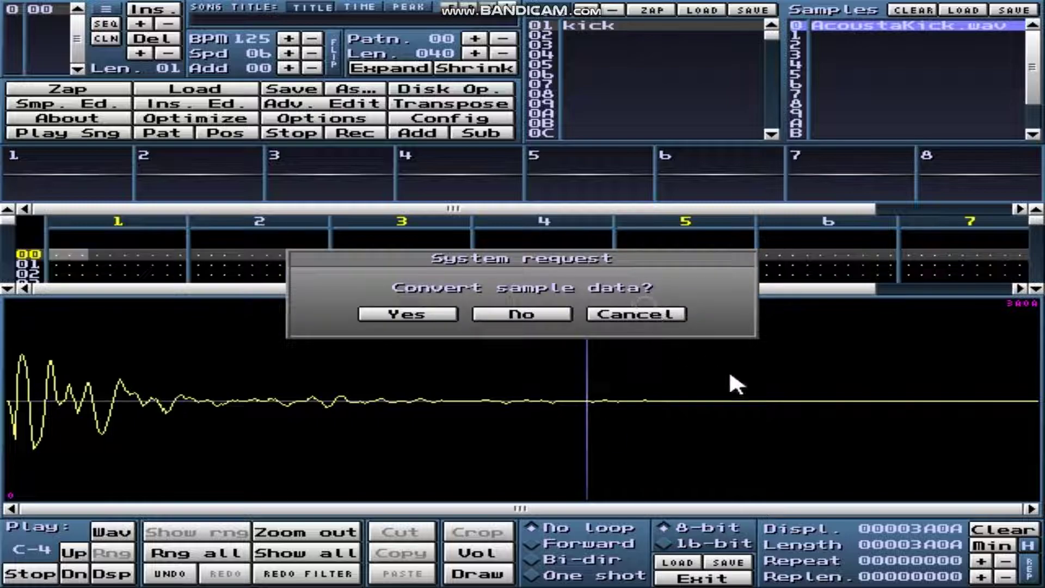
click(635, 316)
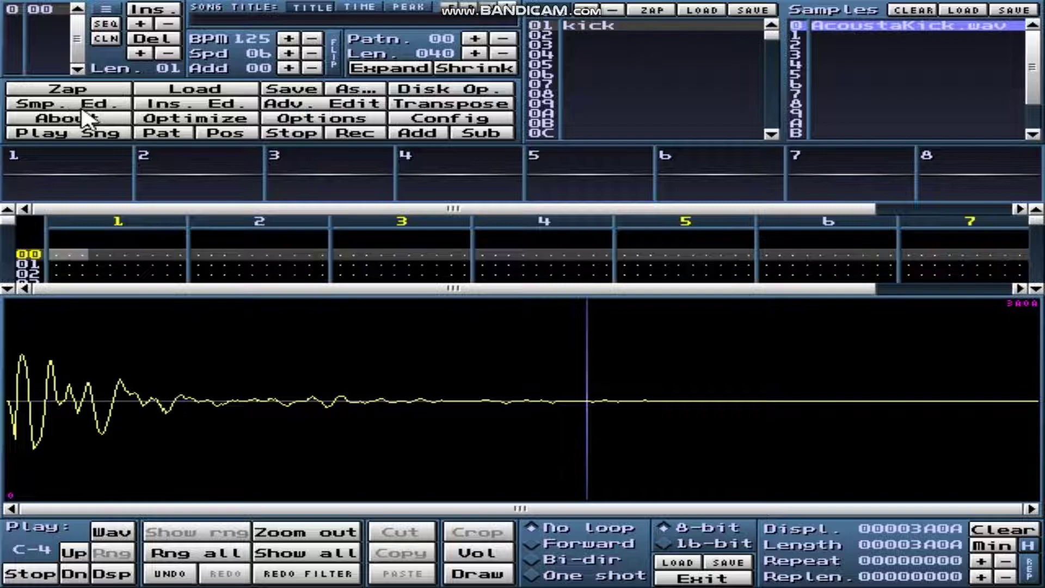
click(112, 104)
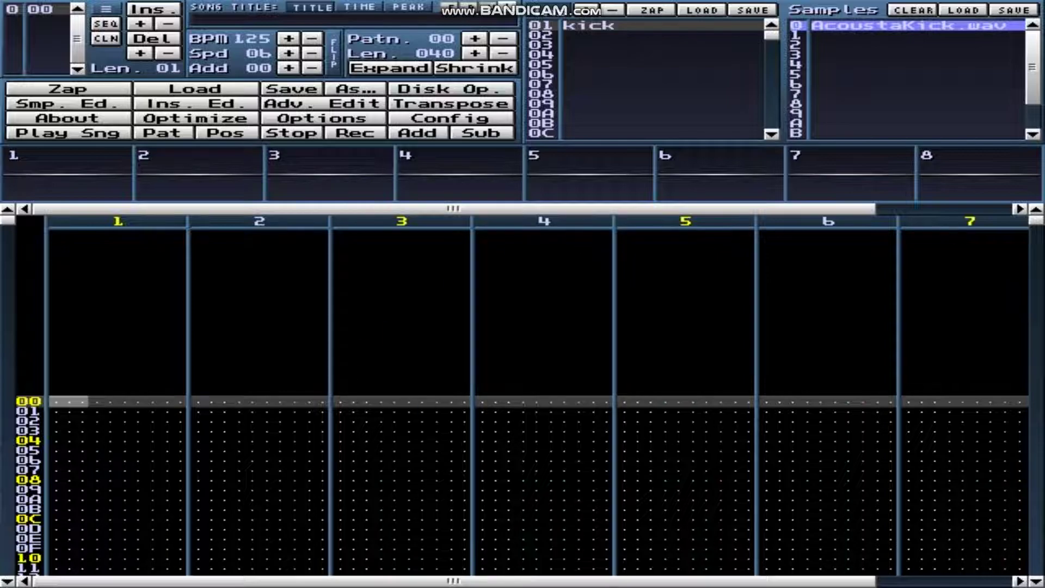
key(alt+Return)
mouse_move(681, 576)
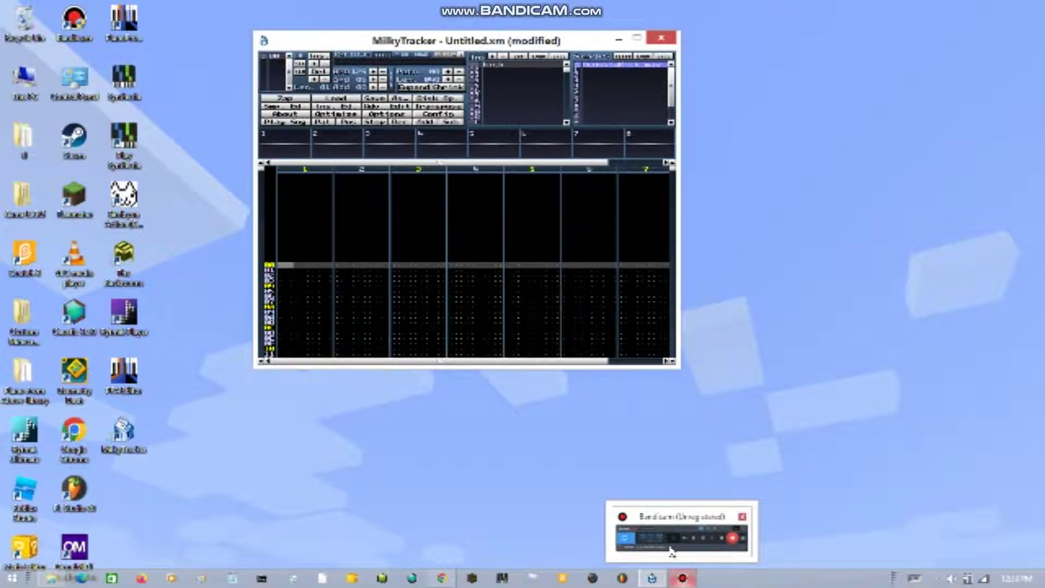
click(671, 549)
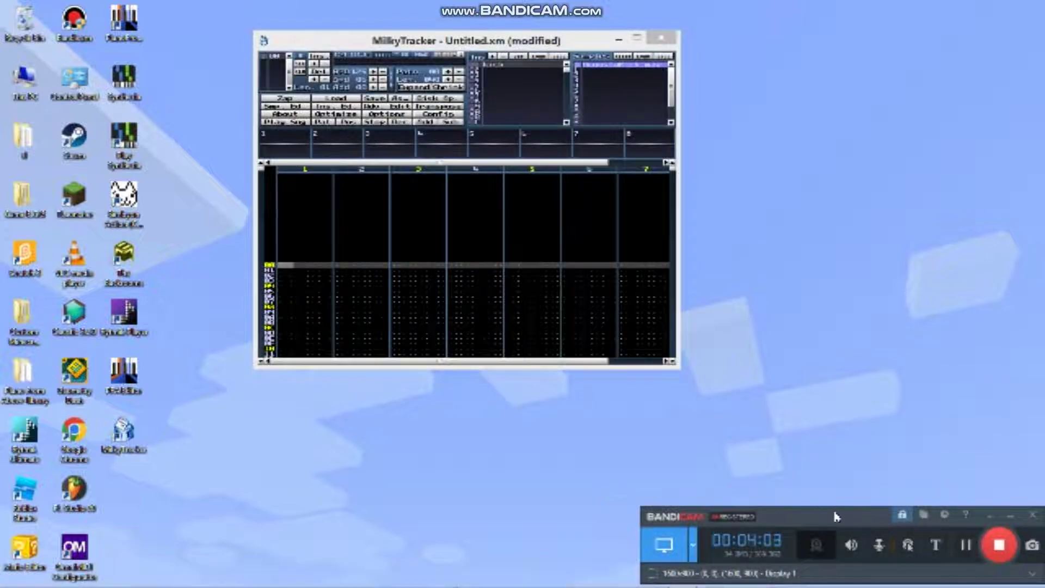
click(1011, 514)
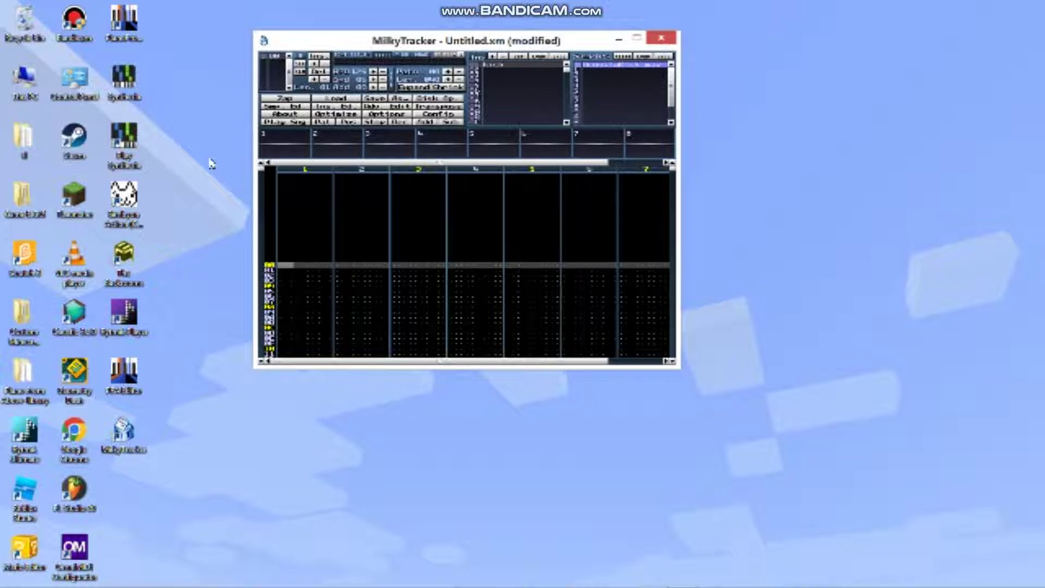
key(alt+Return)
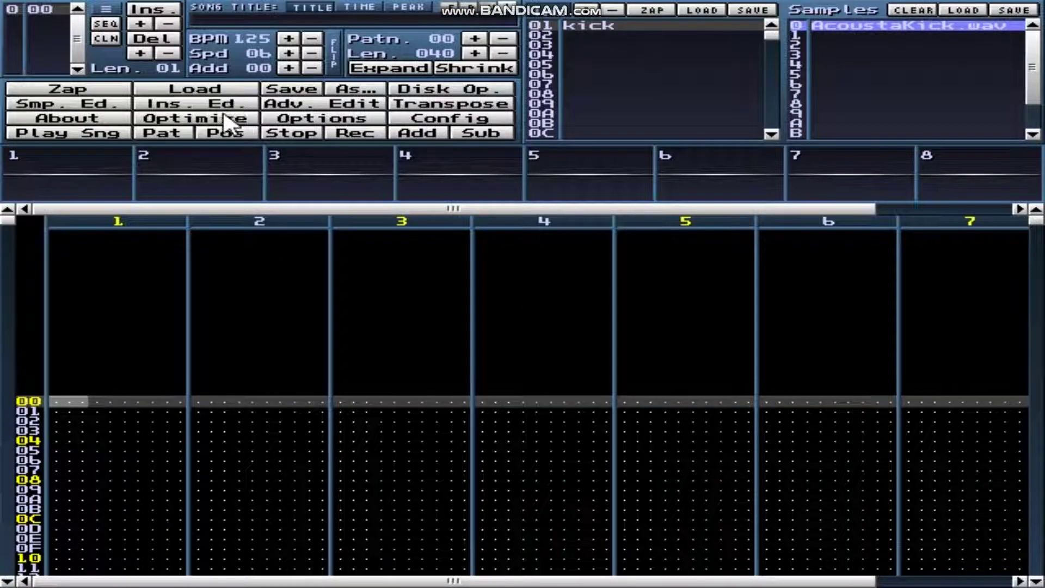
- Show the kick instrument editor with volume 40, panning 80 and relative note F-6
click(236, 105)
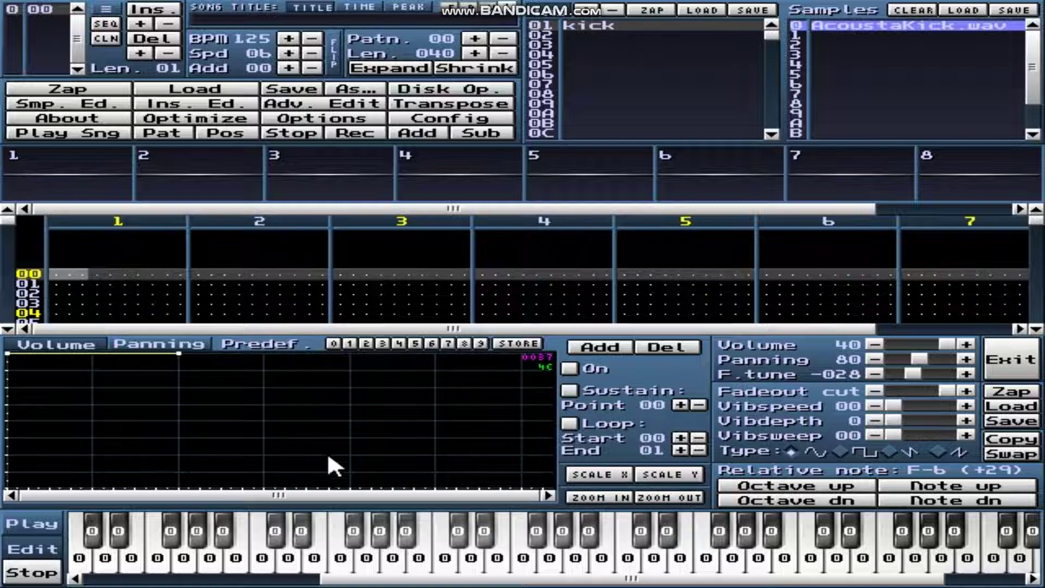
scroll(153, 428, down, 1)
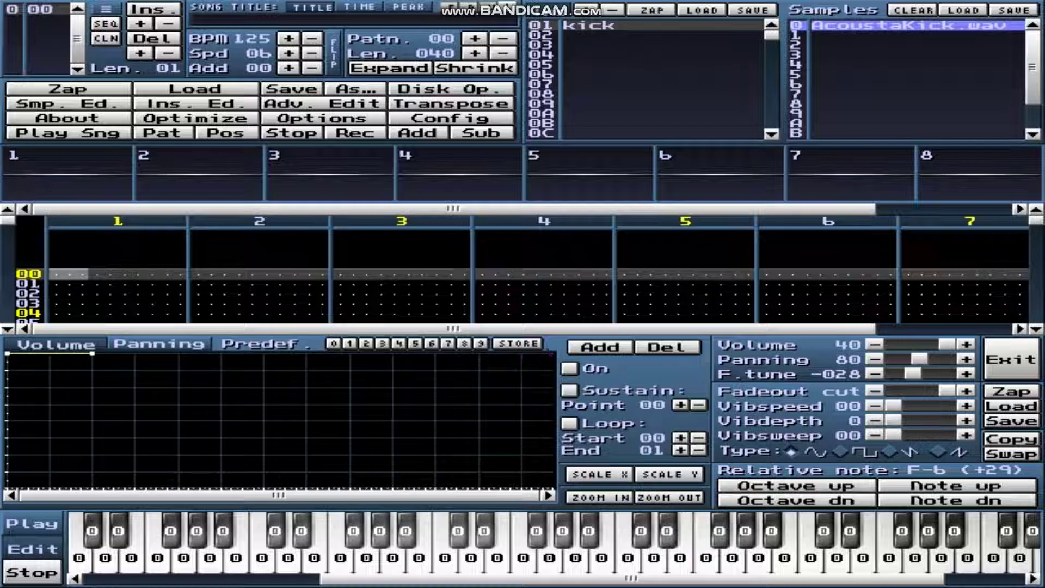
scroll(179, 545, right, 1)
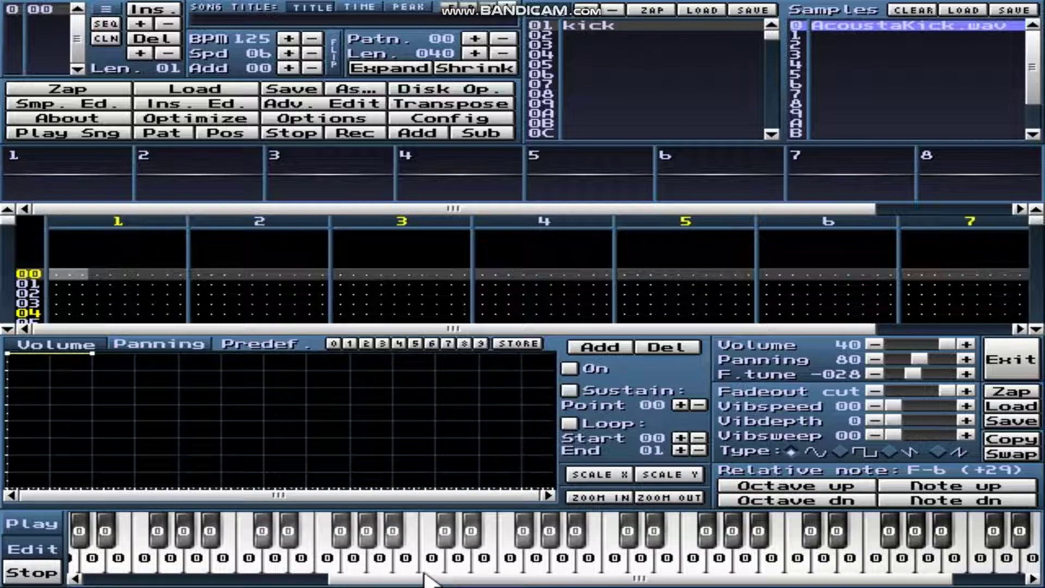
drag(376, 581, 161, 582)
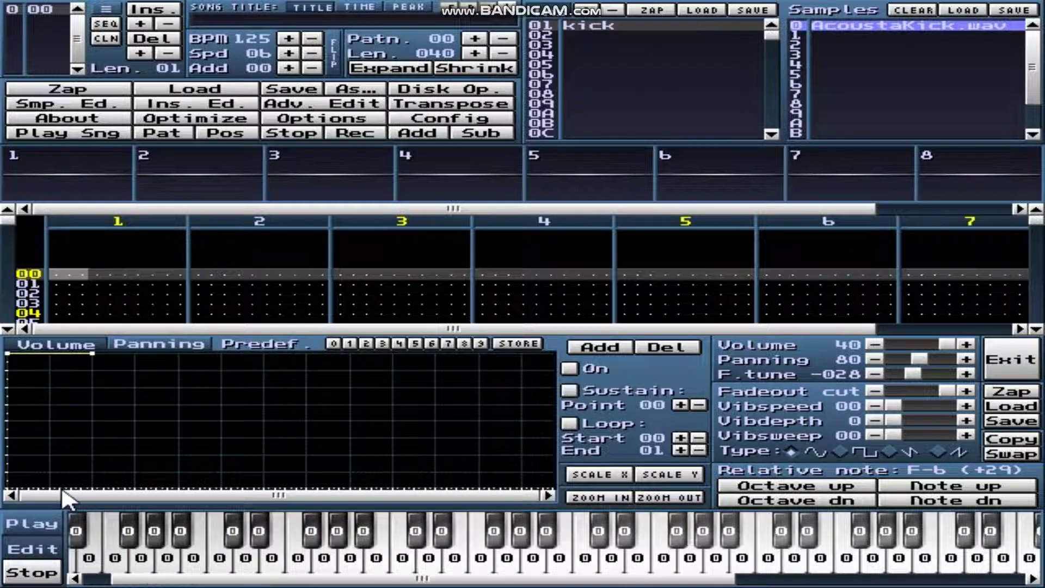
- Audition the kick on the piano at C2, A3, E4, C4, A2 and B3
click(44, 521)
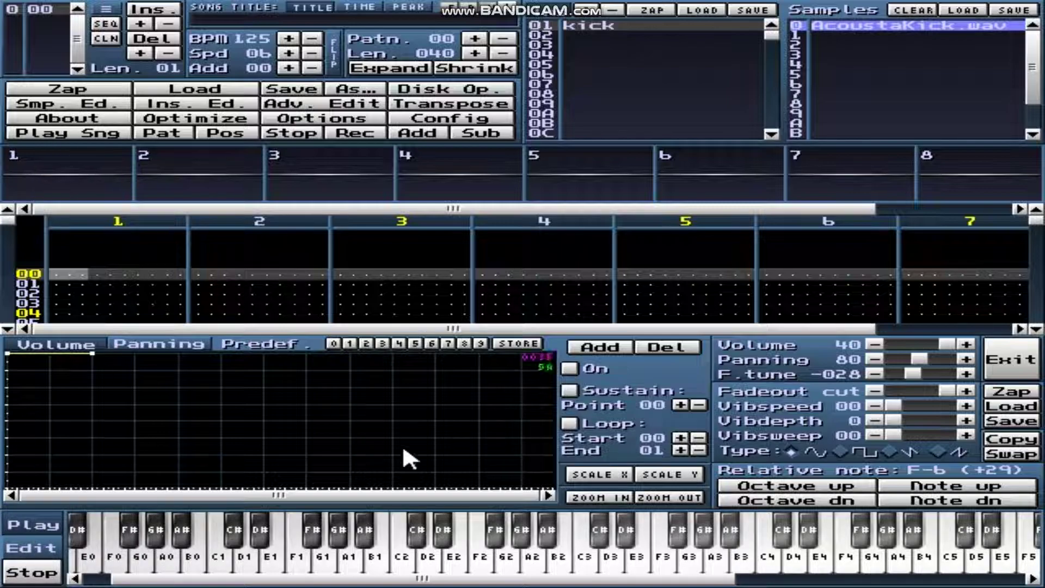
click(405, 569)
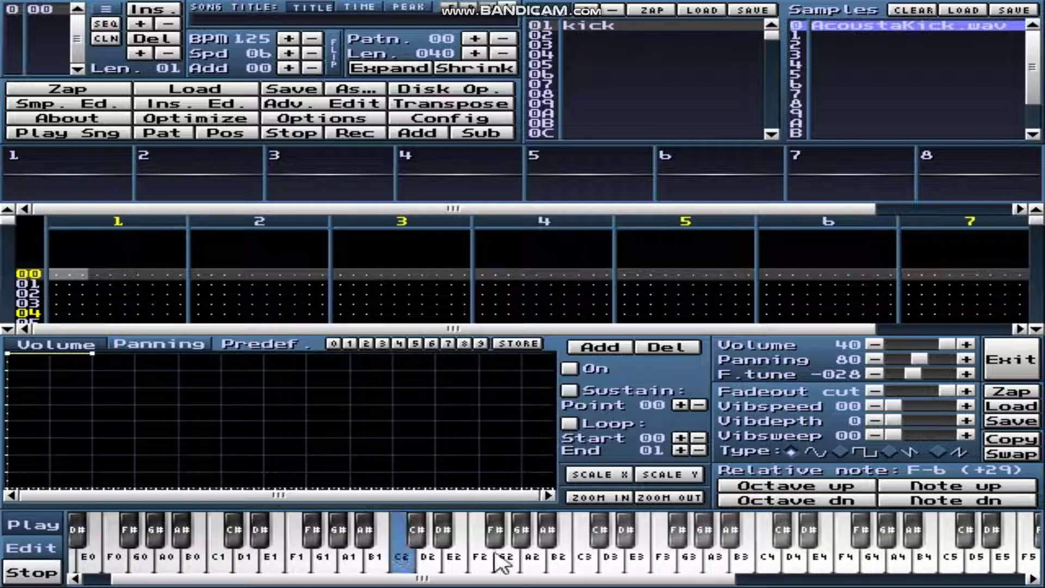
click(716, 561)
click(827, 561)
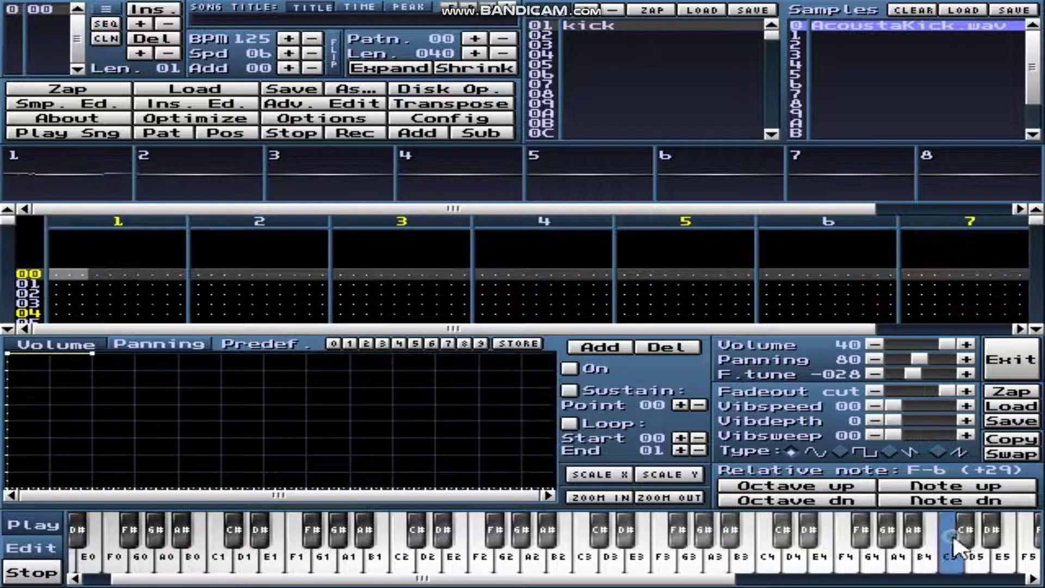
click(783, 560)
click(716, 561)
click(536, 561)
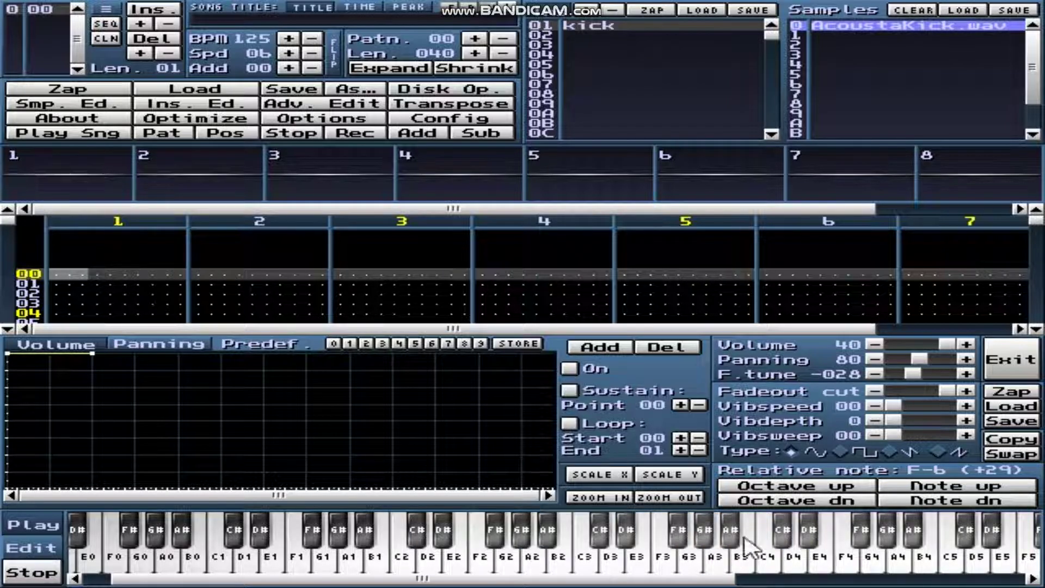
click(742, 561)
click(787, 561)
scroll(326, 401, up, 3)
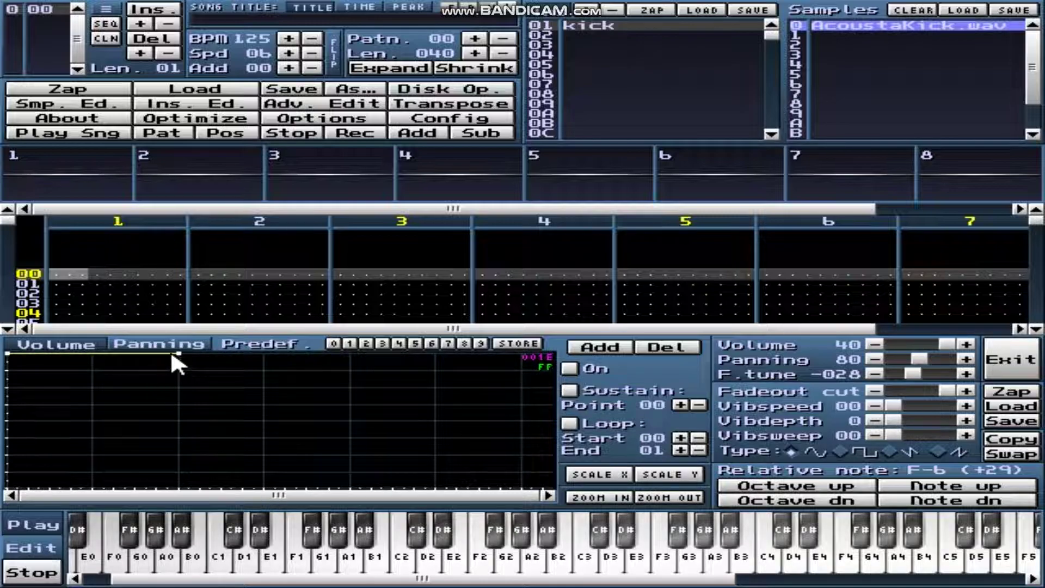
- Load a predefined volume envelope for the kick and audition it at several pitches, ending on C-4
click(333, 343)
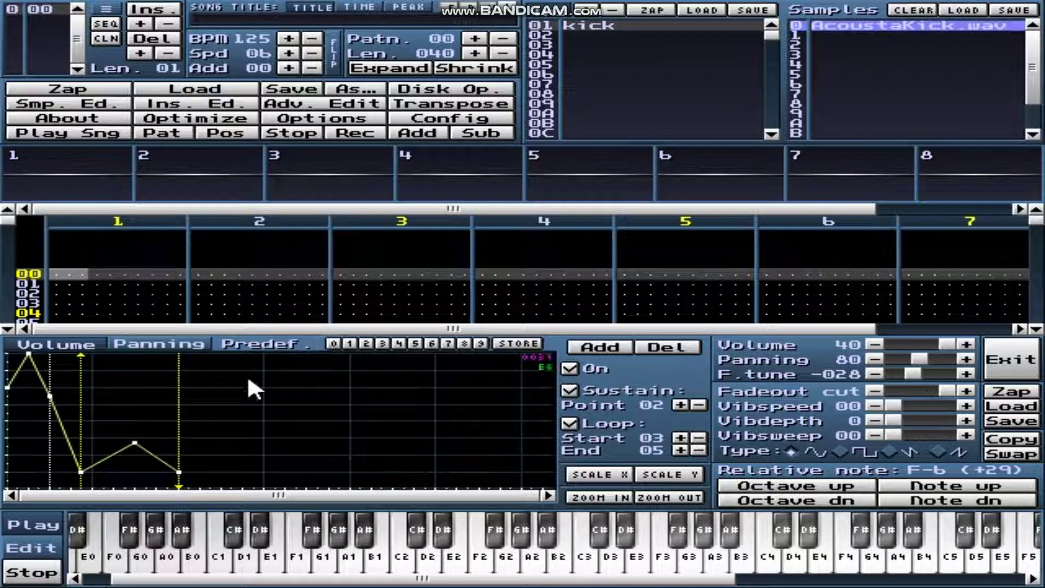
click(402, 575)
click(561, 563)
click(714, 561)
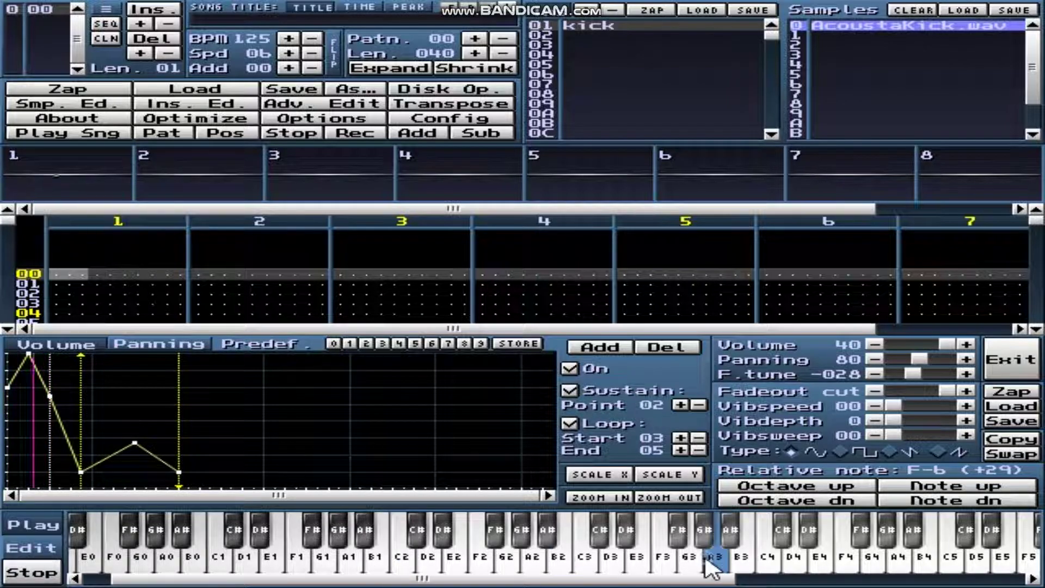
click(817, 561)
click(768, 569)
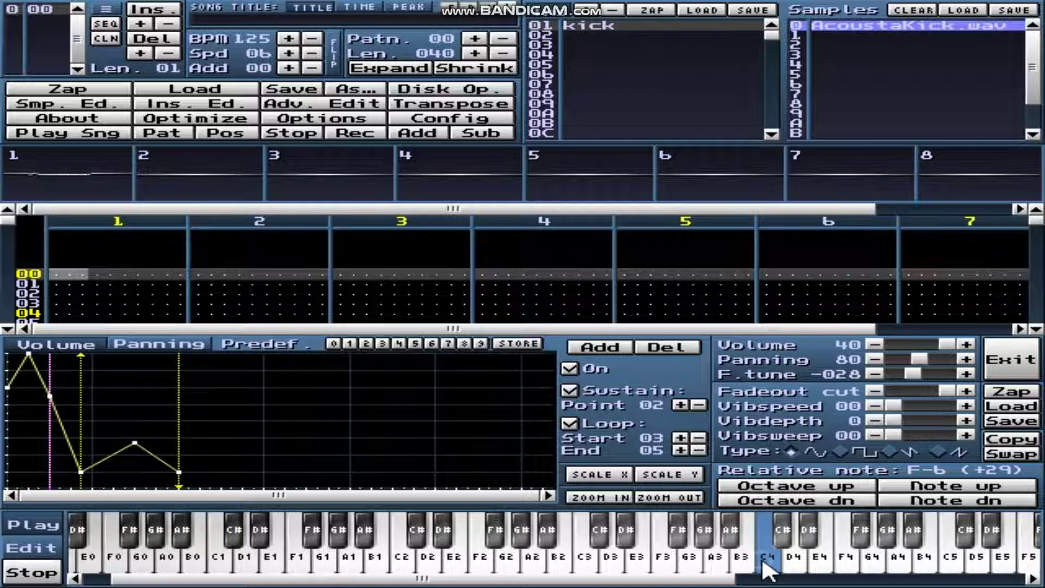
click(763, 561)
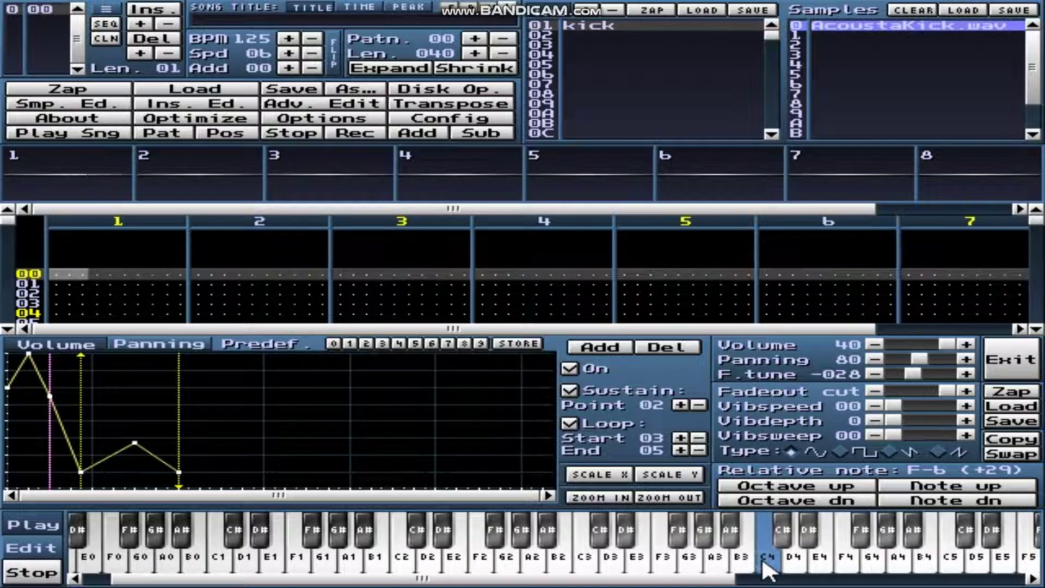
click(765, 564)
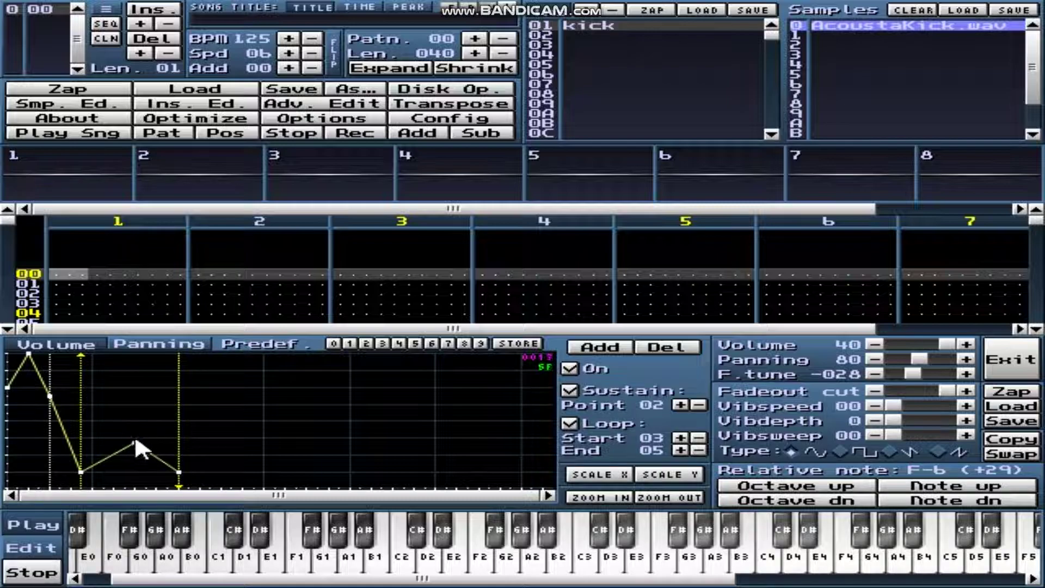
- Drag the third volume envelope point lower and later and adjust the later peak point
drag(135, 441, 130, 411)
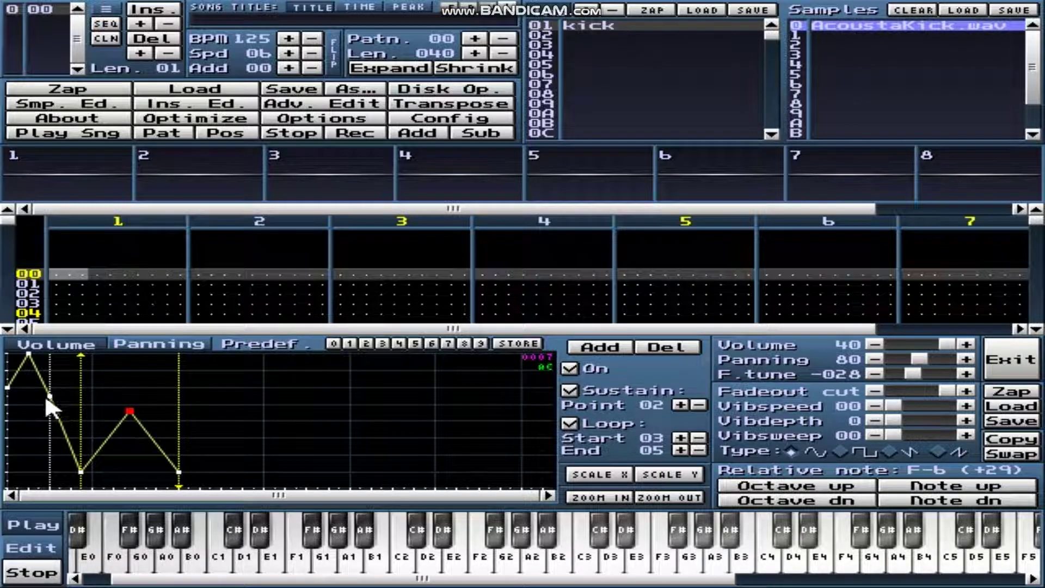
drag(46, 400, 66, 433)
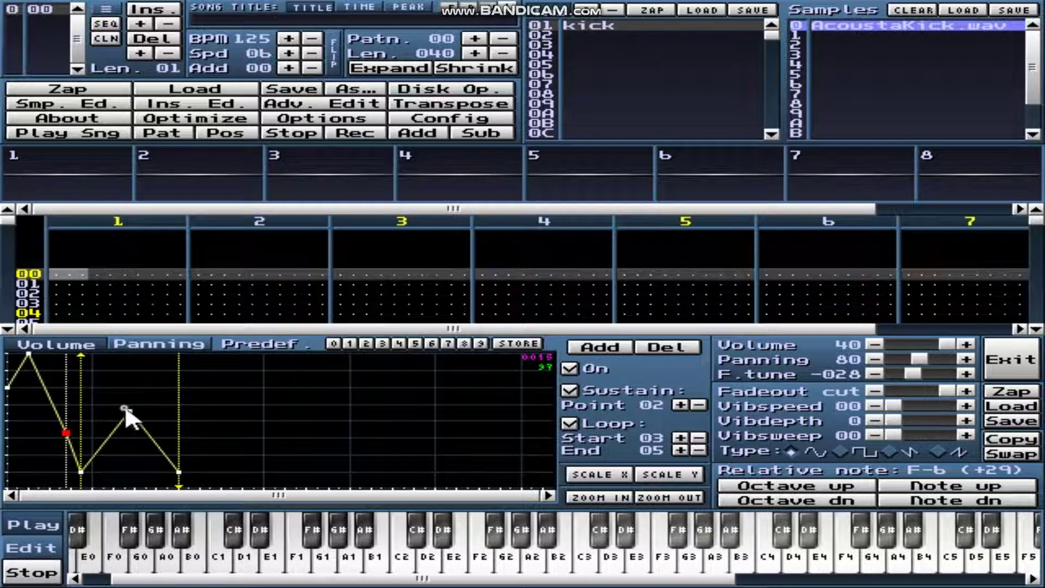
mouse_move(125, 408)
mouse_down()
mouse_move(175, 468)
mouse_move(166, 398)
mouse_move(135, 434)
mouse_up()
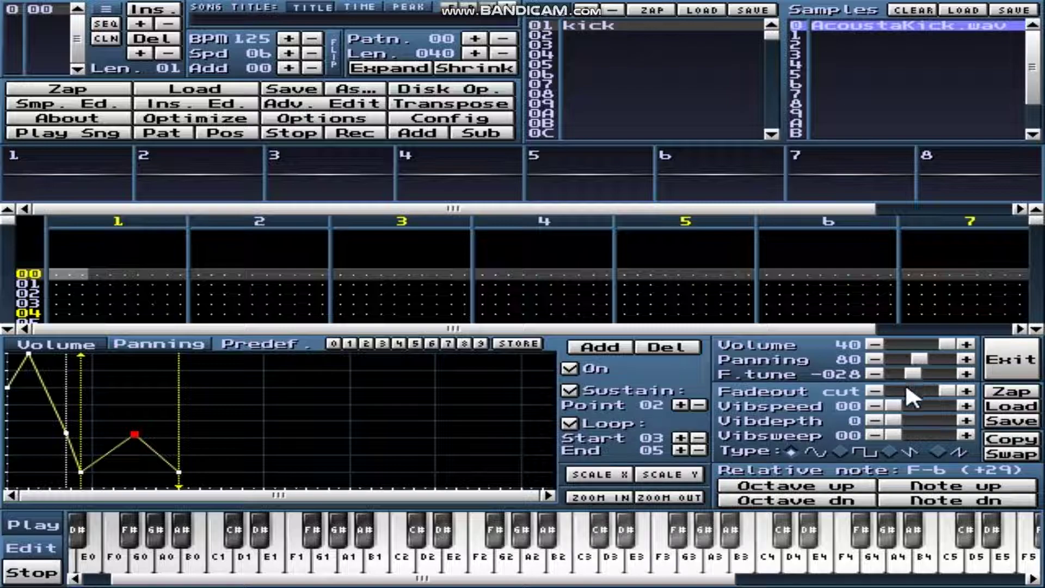
- Try longer and quicker Fadeout values, auditioning the kick at lower pitches including C-3
drag(948, 390, 920, 389)
click(680, 539)
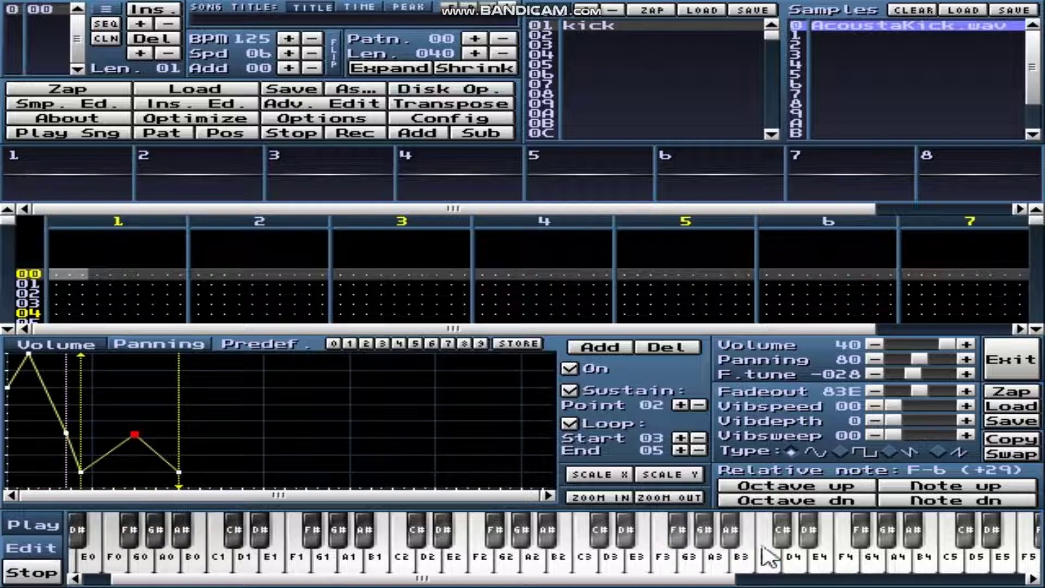
drag(910, 388, 893, 390)
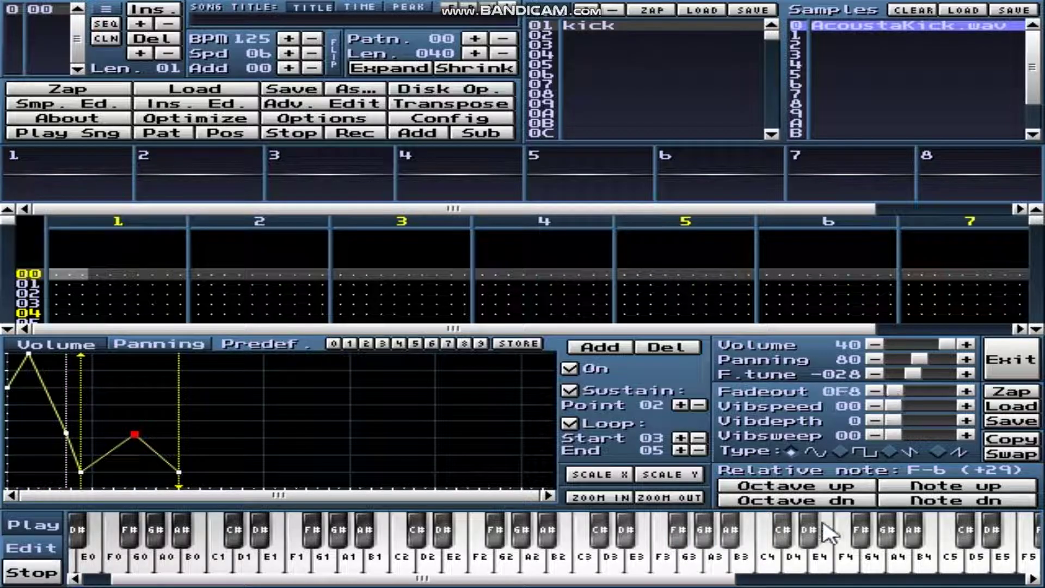
click(816, 555)
click(428, 555)
click(299, 555)
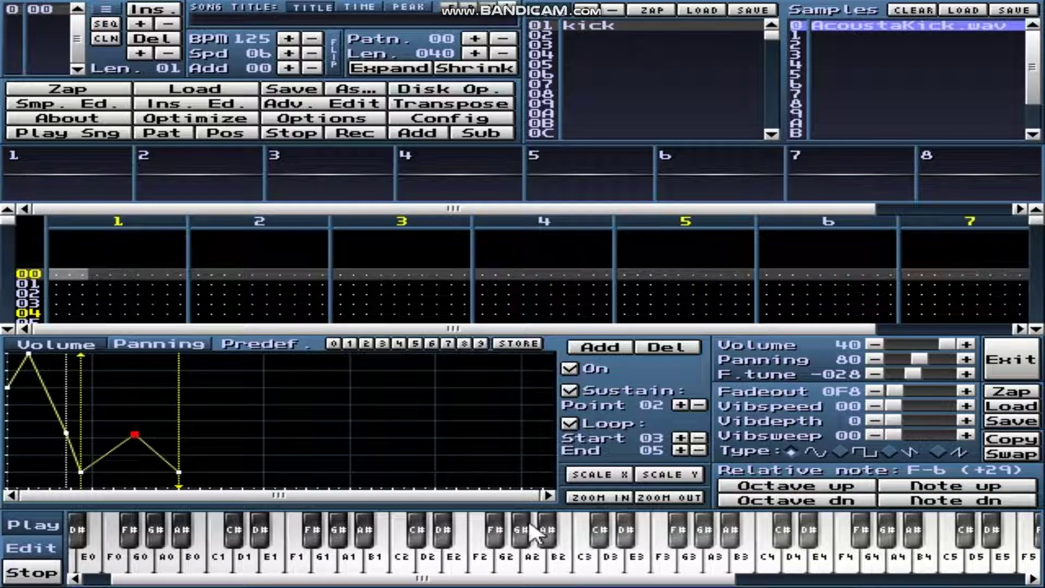
click(589, 562)
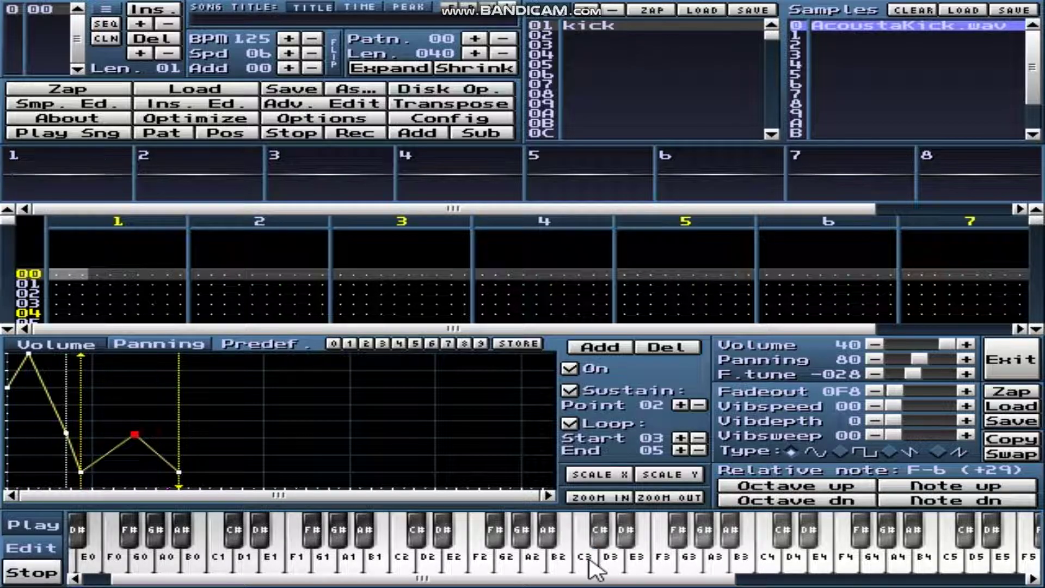
click(217, 562)
- Reset Fadeout to cut and return the relative note to F-6 after an octave up
drag(896, 393, 1015, 387)
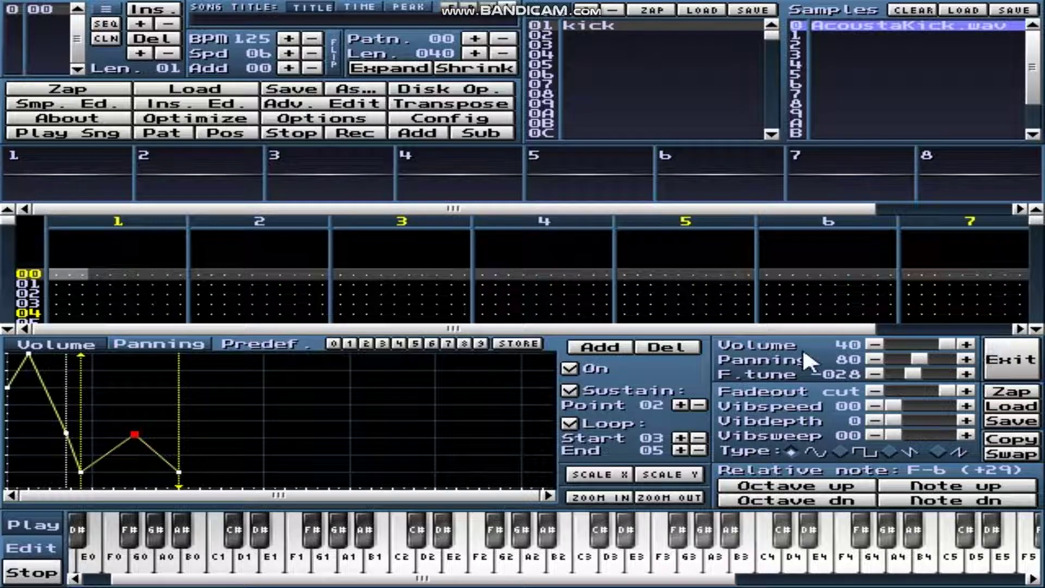
click(852, 486)
click(843, 501)
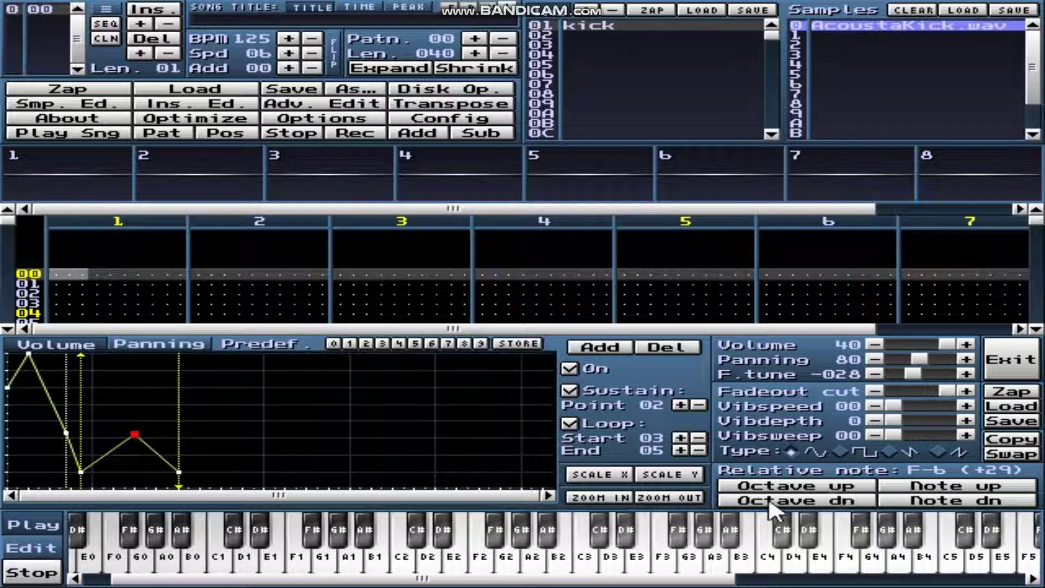
- Compare the kick at C#4, C-4 and B-3, then exit the instrument editor
click(781, 536)
click(765, 544)
click(767, 556)
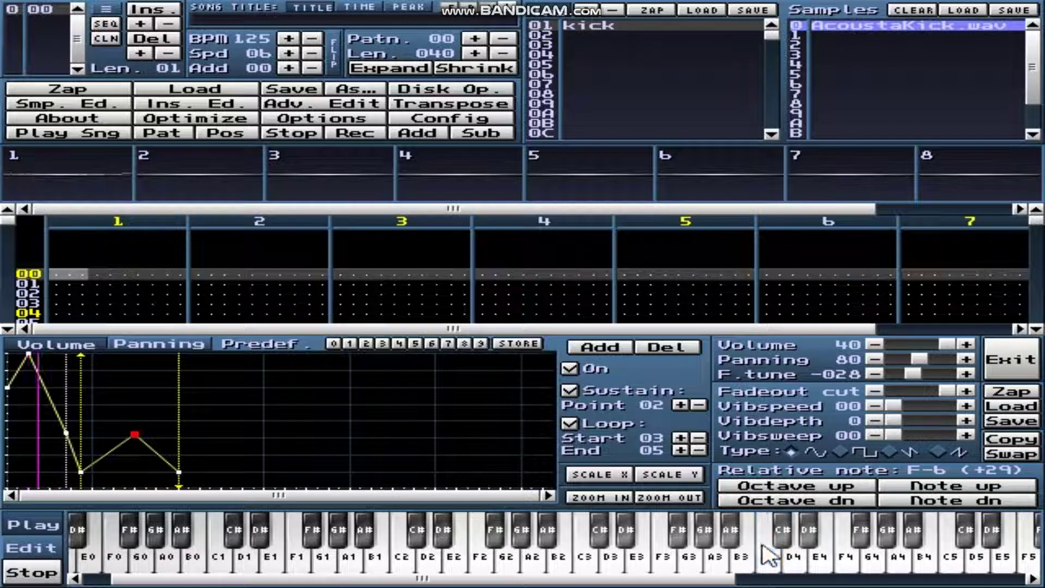
click(742, 552)
click(768, 558)
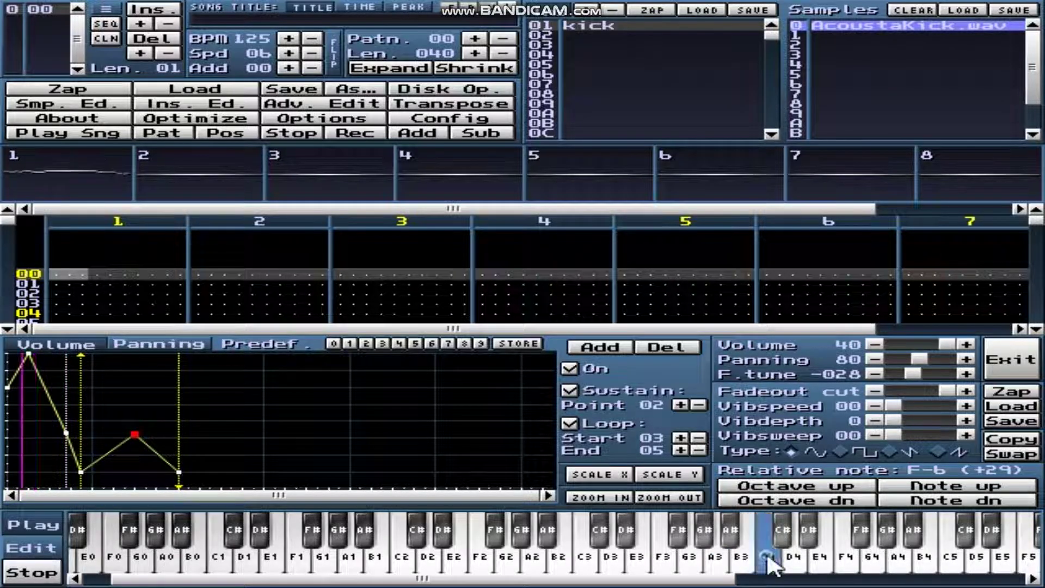
click(1003, 359)
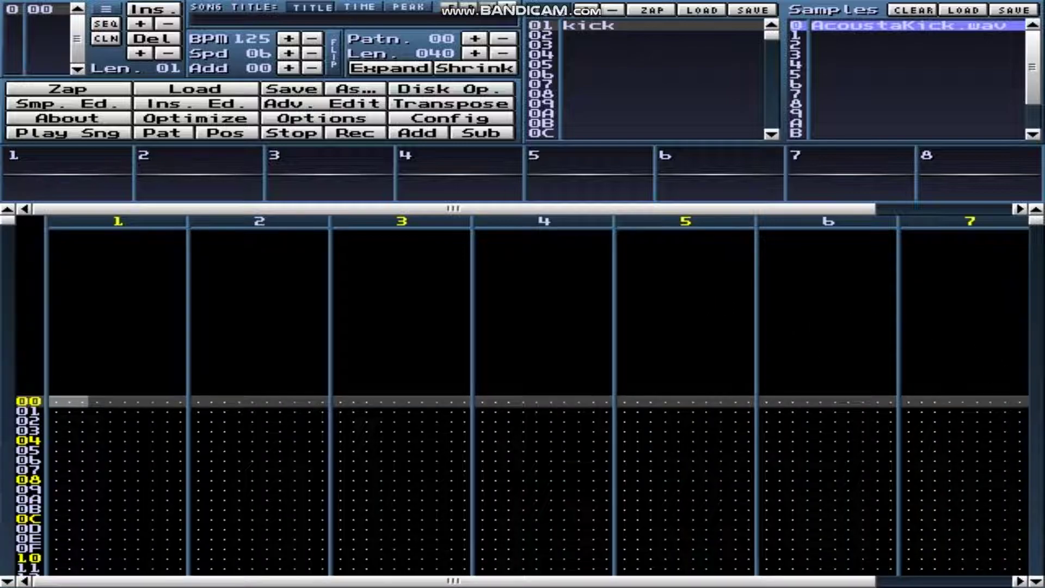
- Leave fullscreen, minimize the Bandicam window, and refocus the MilkyTracker window
key(alt+Return)
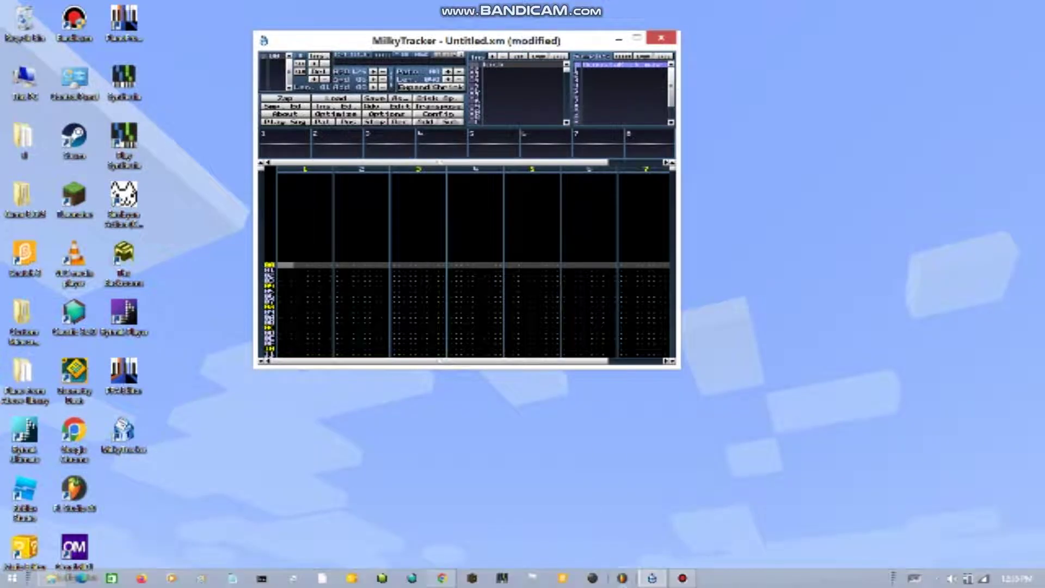
mouse_move(683, 578)
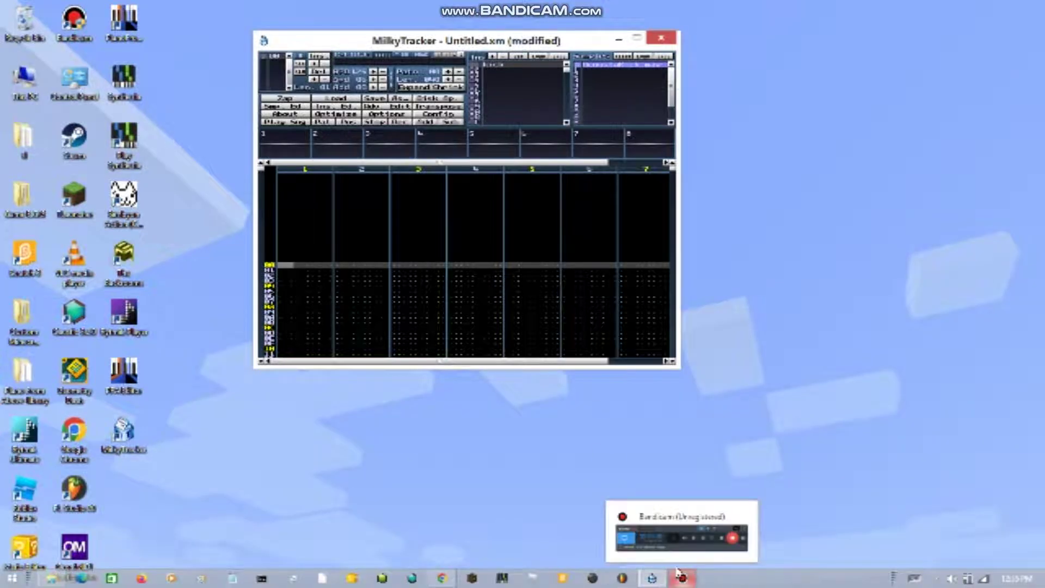
click(672, 546)
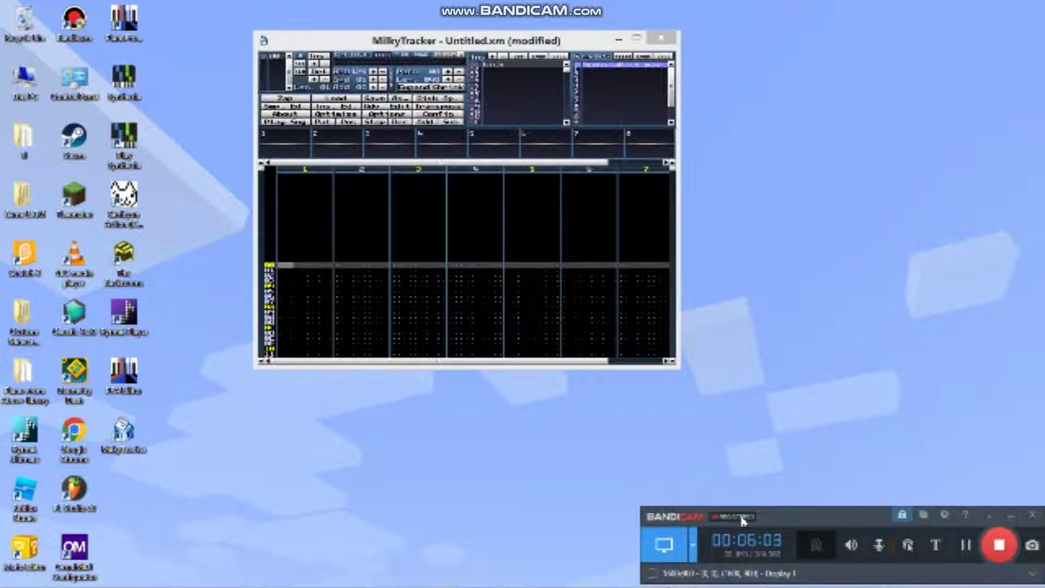
drag(792, 523, 570, 474)
click(787, 465)
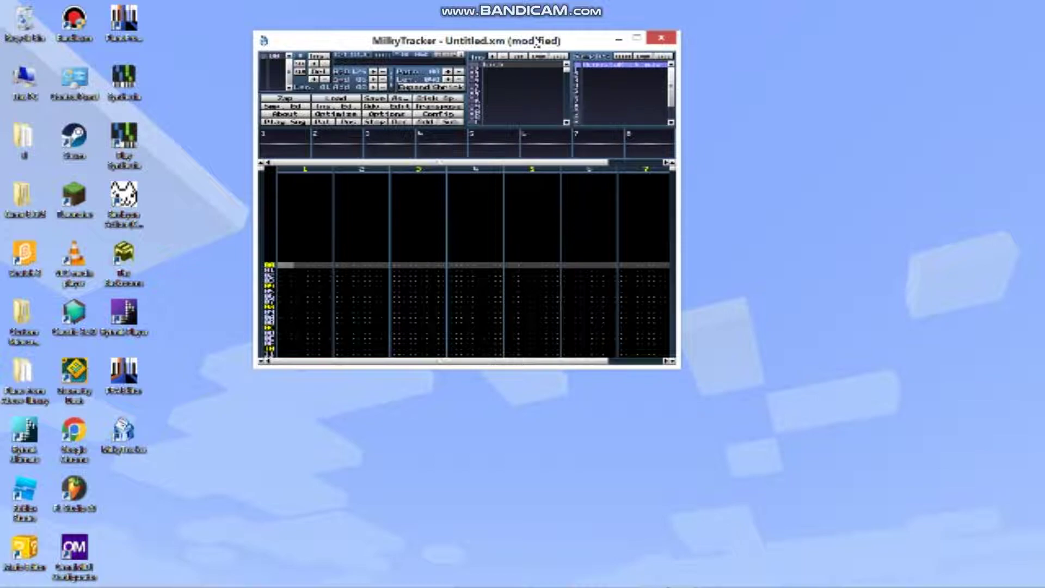
- Go back to fullscreen, set the cursor at row 00 of channel 1, and enable edit mode
key(alt+Return)
key(Down)
key(Down)
key(Down)
key(Down)
key(Down)
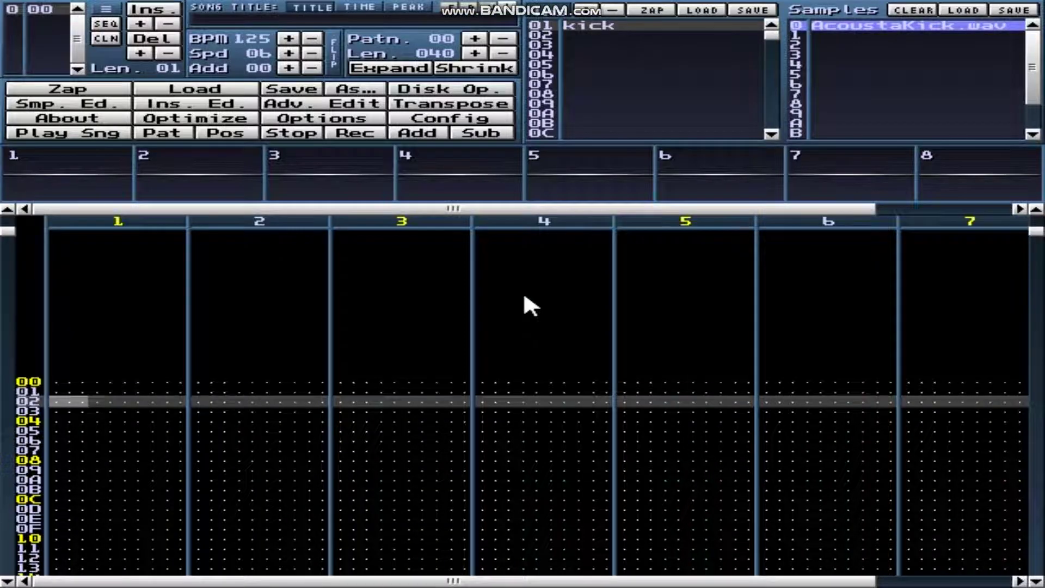
click(57, 352)
key(space)
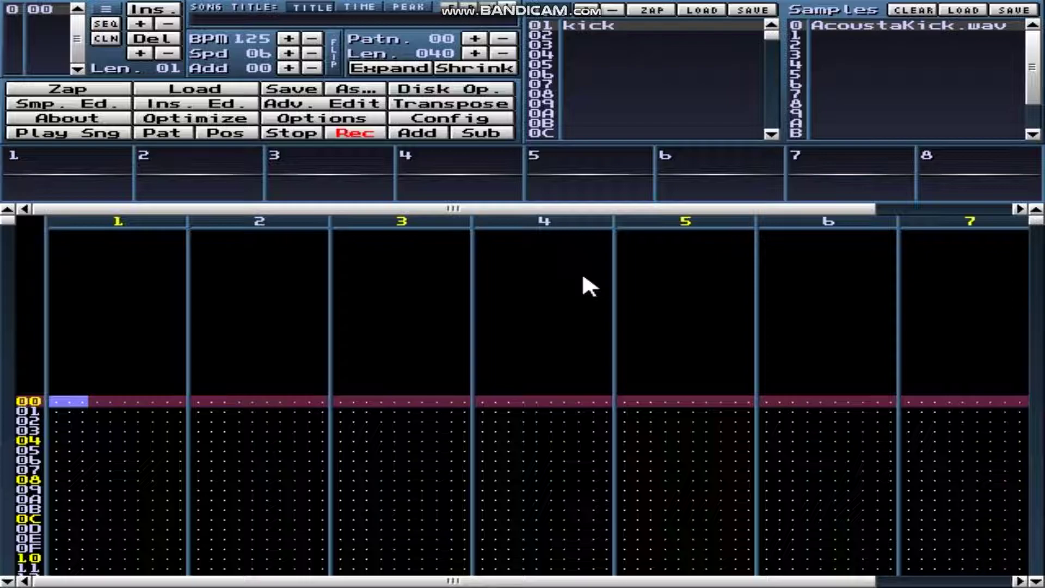
- Enter kick C-4 notes at rows 00, 04, 08, 0C and 10, then halve the pattern to 0x20 rows
key(z)
key(Down)
key(Down)
key(Down)
key(Down)
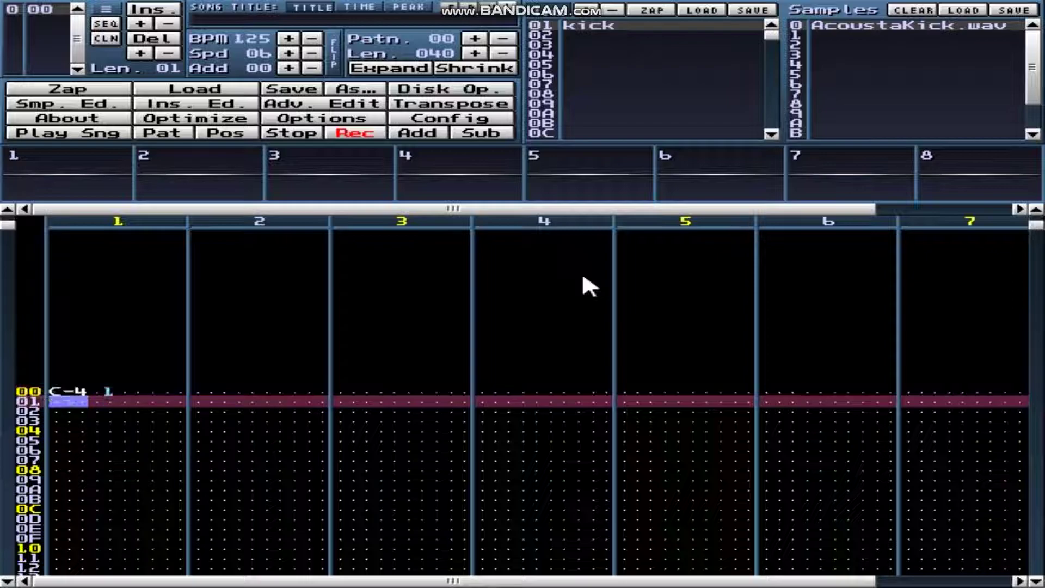
key(z)
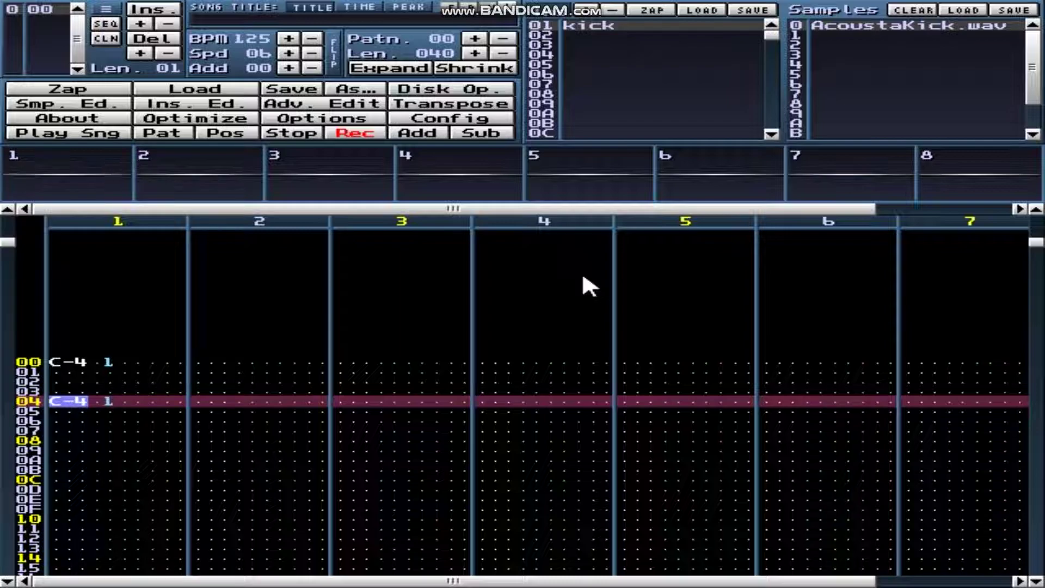
key(Down)
key(Down)
key(Down)
key(Down)
key(z)
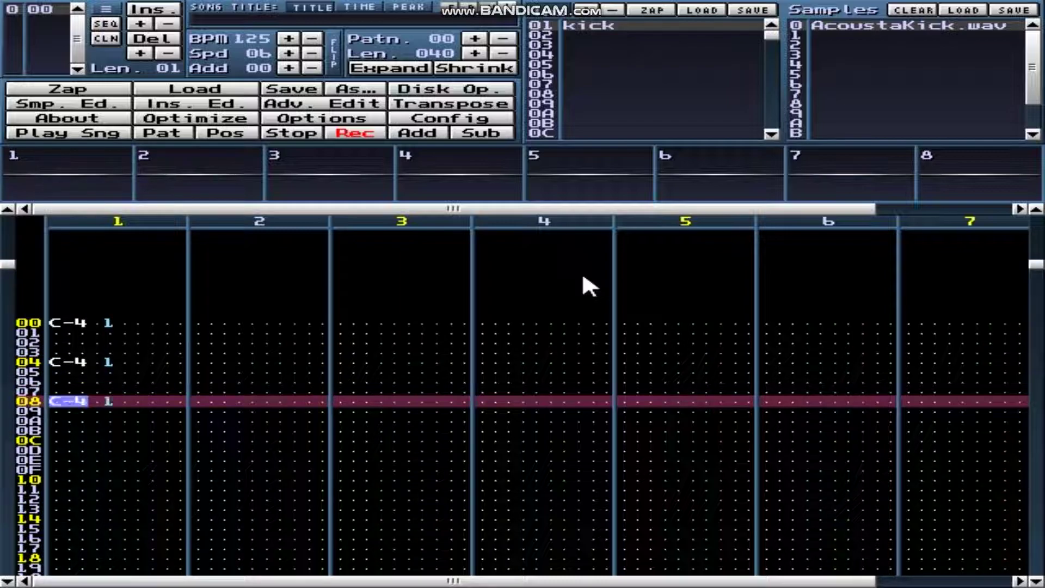
key(Down)
key(Down)
key(Down)
key(Down)
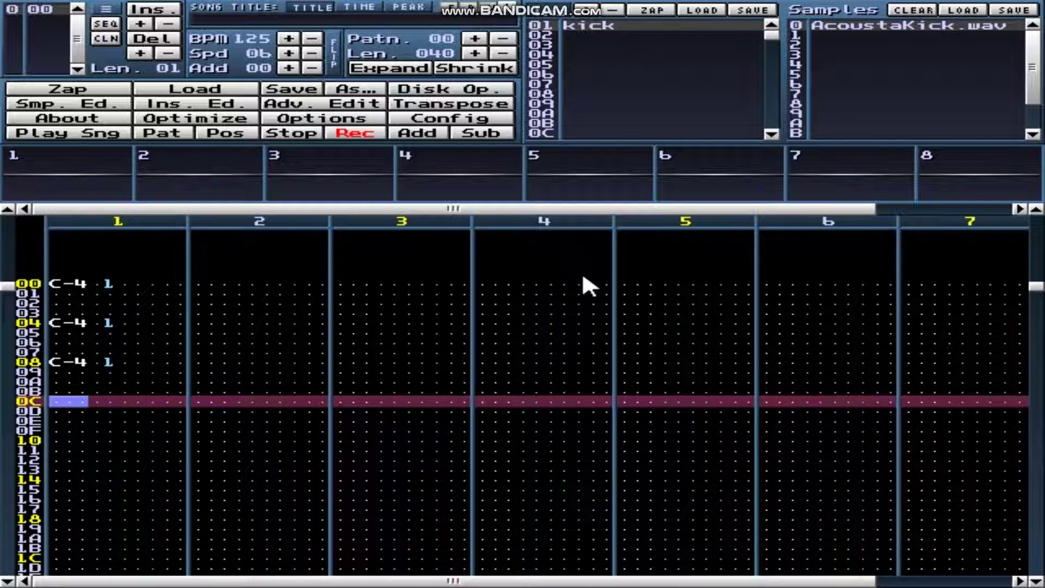
key(z)
key(Down)
key(Down)
key(Down)
key(Down)
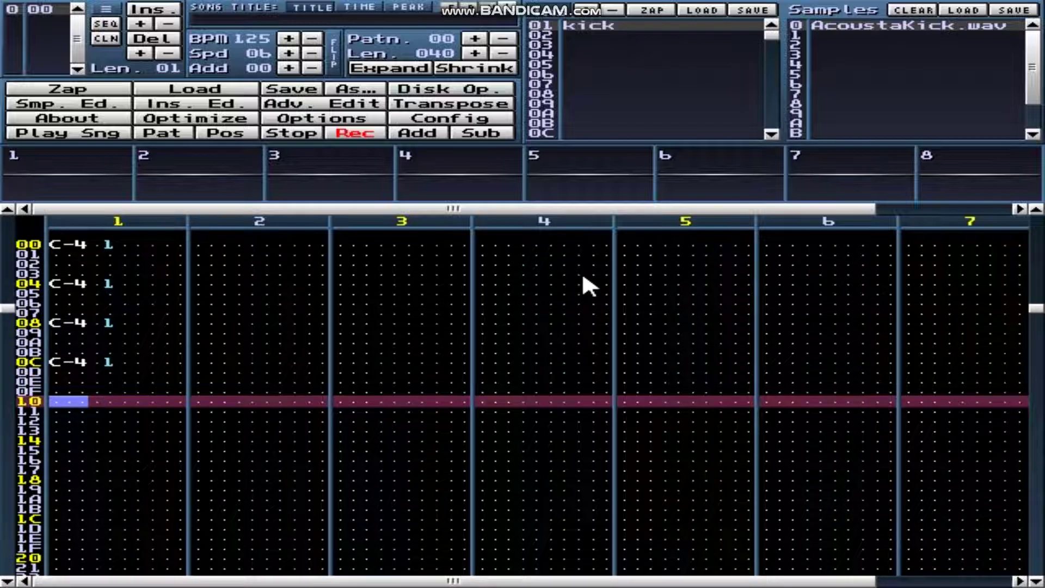
key(z)
click(496, 71)
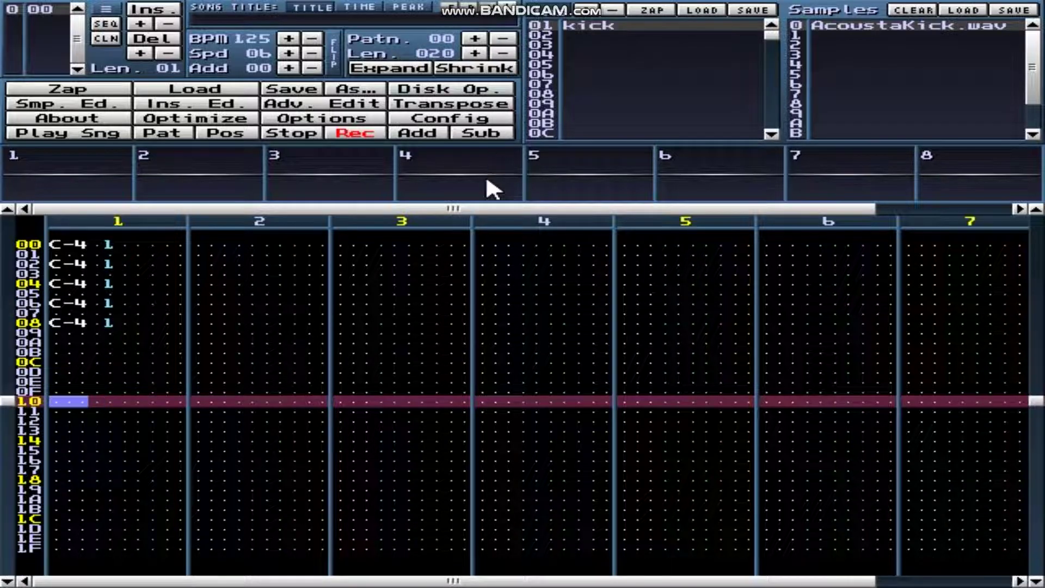
- Scroll to the pattern top, toggle fullscreen off and on, and check channel 1's options menu
scroll(155, 311, up, 4)
scroll(157, 318, up, 3)
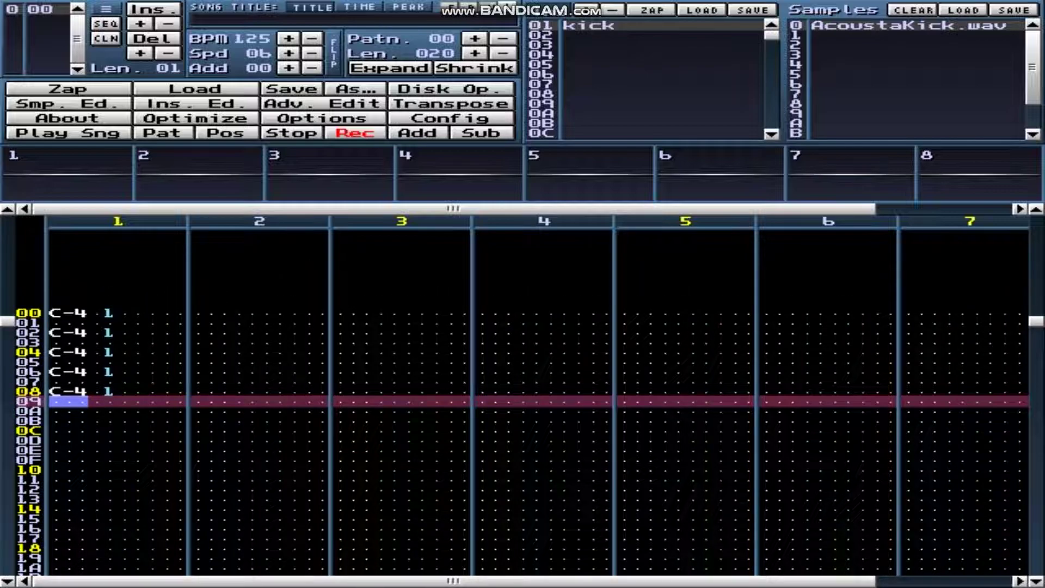
key(alt+Return)
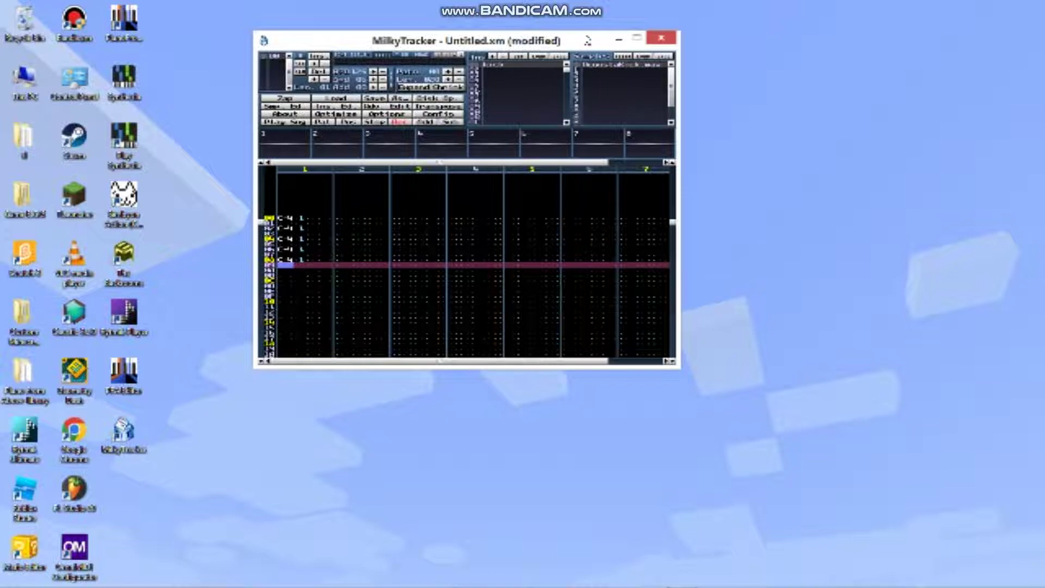
key(alt+Return)
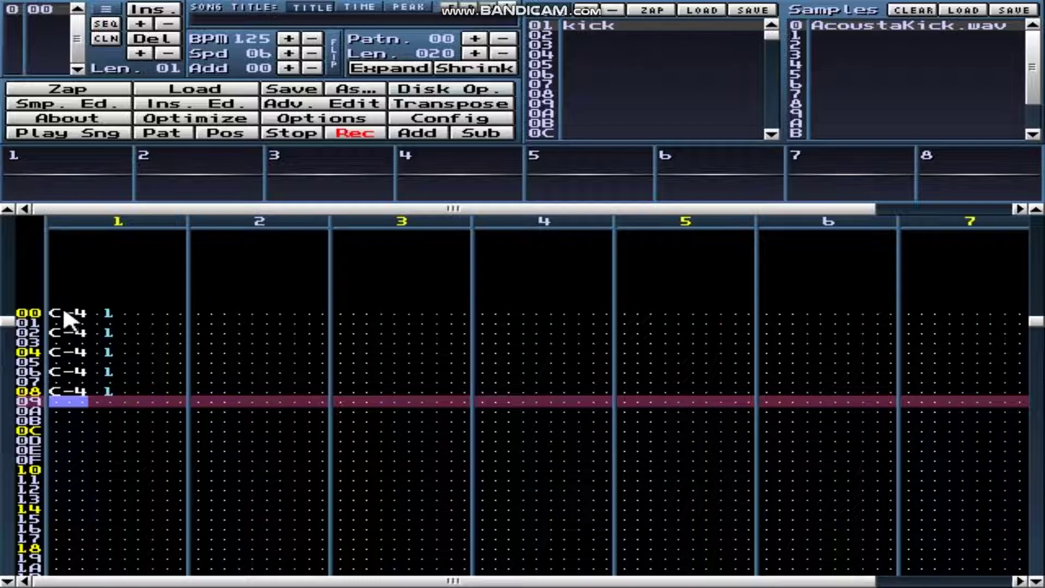
right_click(109, 381)
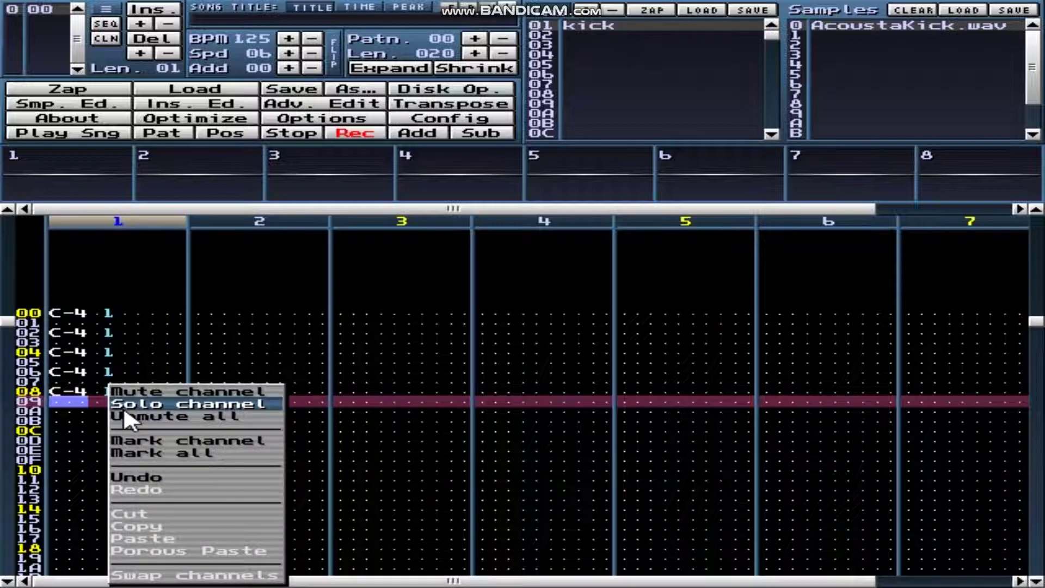
click(154, 322)
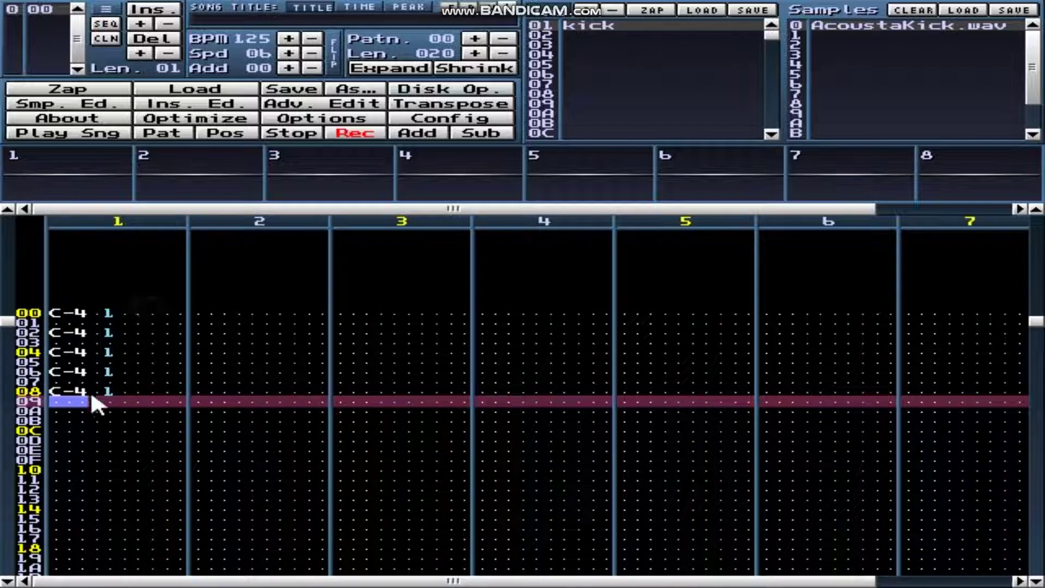
right_click(91, 397)
click(136, 327)
- Mark rows 00–09 of channel 1 as a block and clear its C-4 notes with Alt+F3
drag(147, 318, 58, 408)
right_click(84, 346)
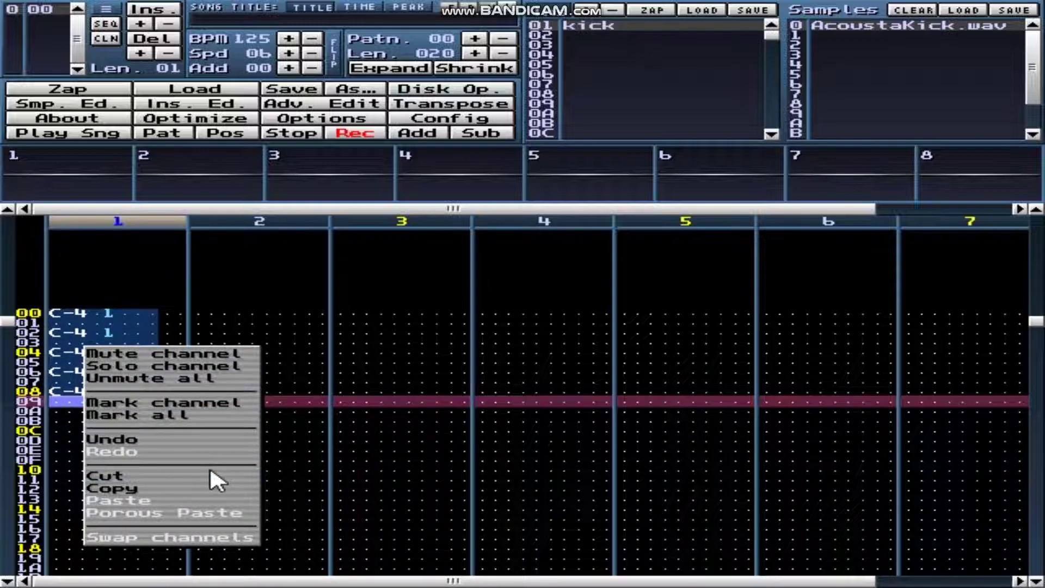
click(164, 268)
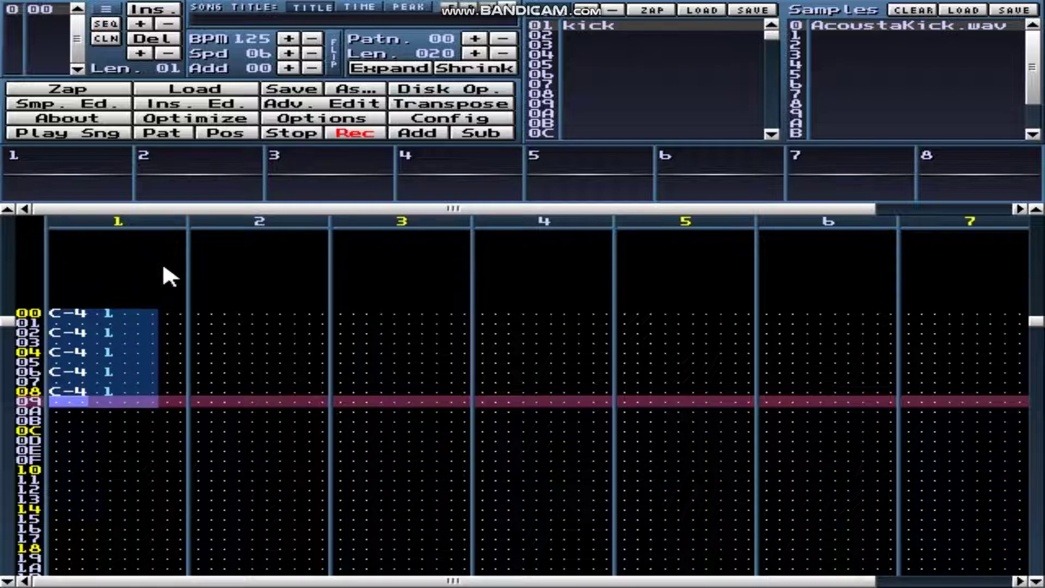
key(alt+F3)
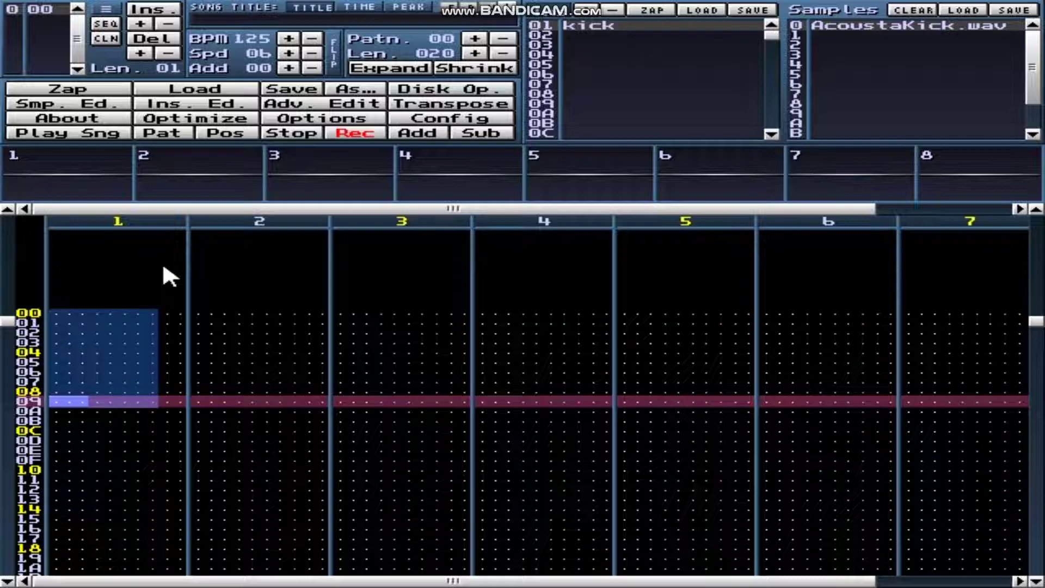
- Enter C-4 kick notes at rows 00, 04, 08 and 0C of channel 1
click(58, 319)
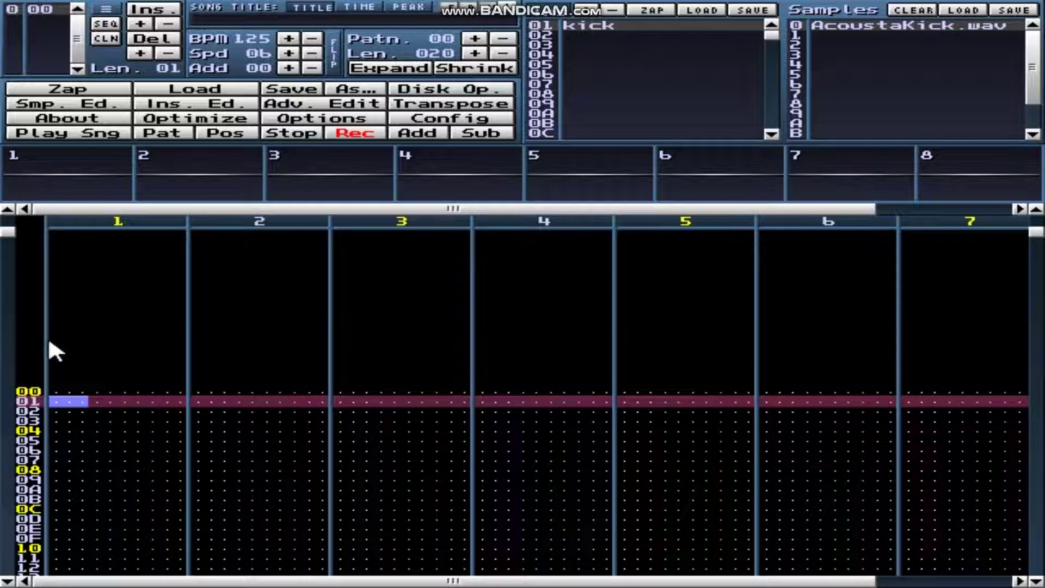
click(67, 389)
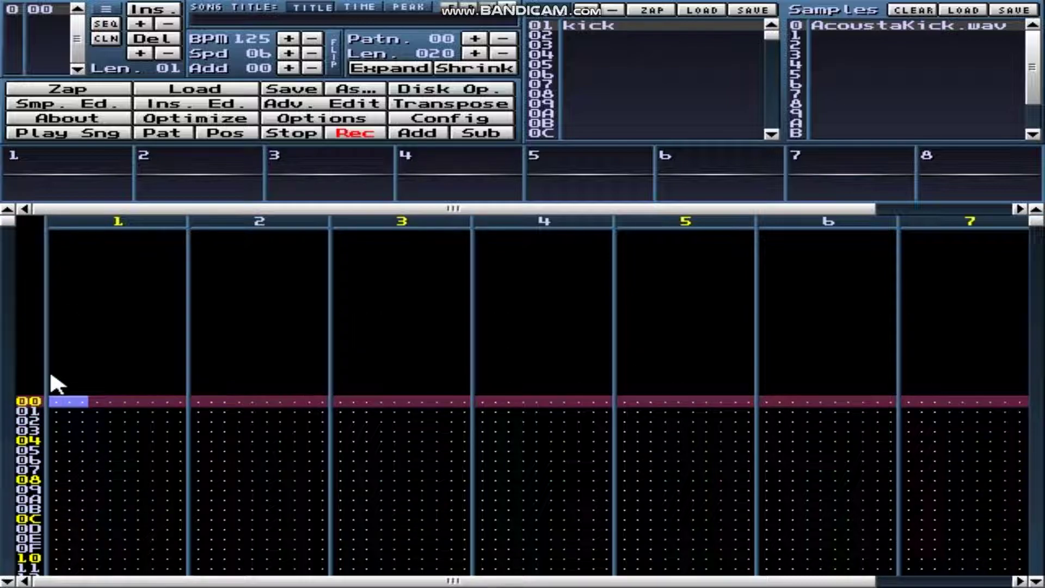
key(z)
key(Down)
key(Down)
key(Down)
key(Down)
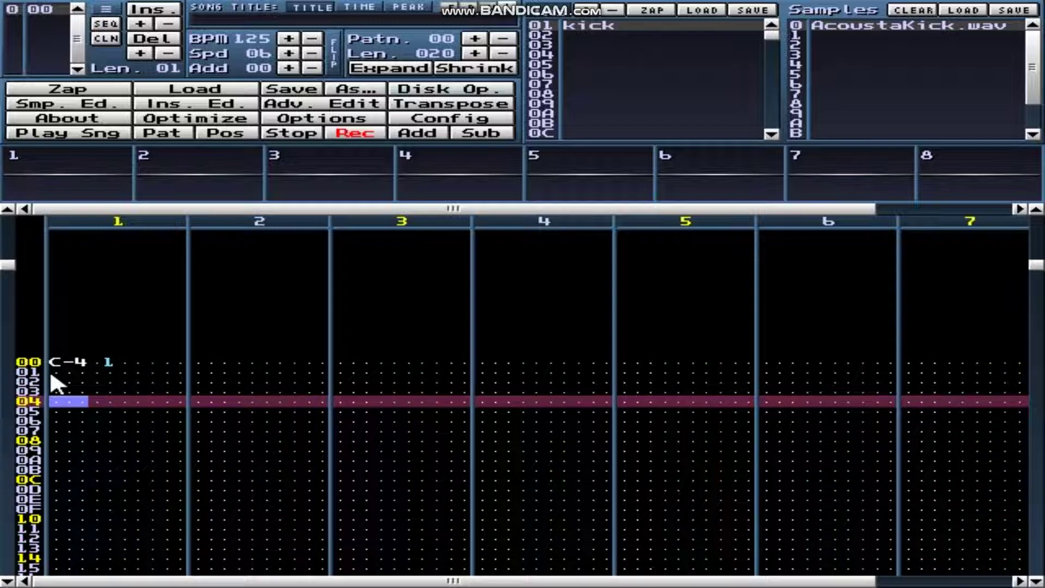
key(z)
key(Down)
key(Down)
key(Down)
key(Down)
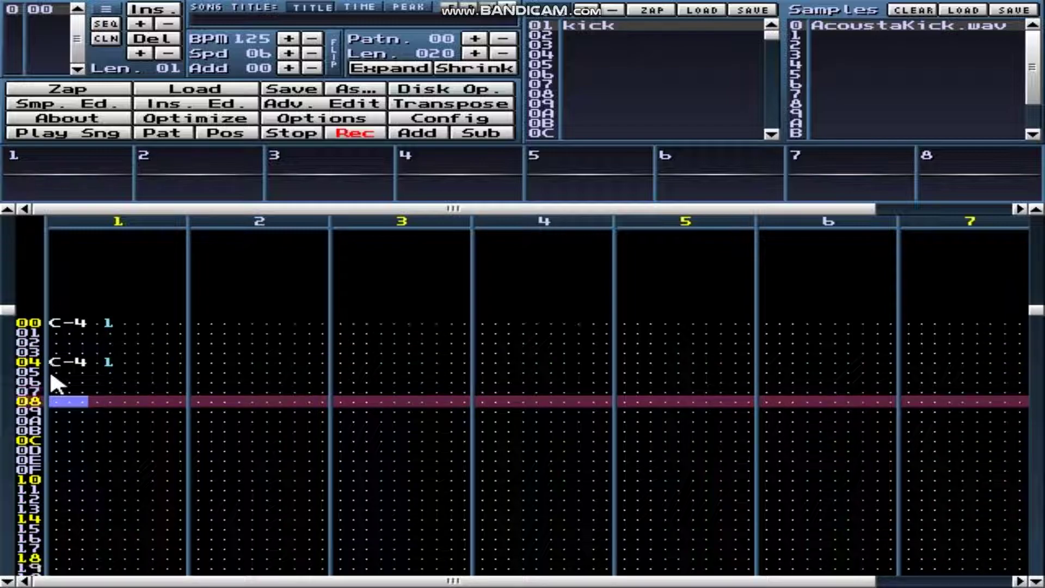
key(z)
key(Down)
key(Down)
key(Down)
key(Down)
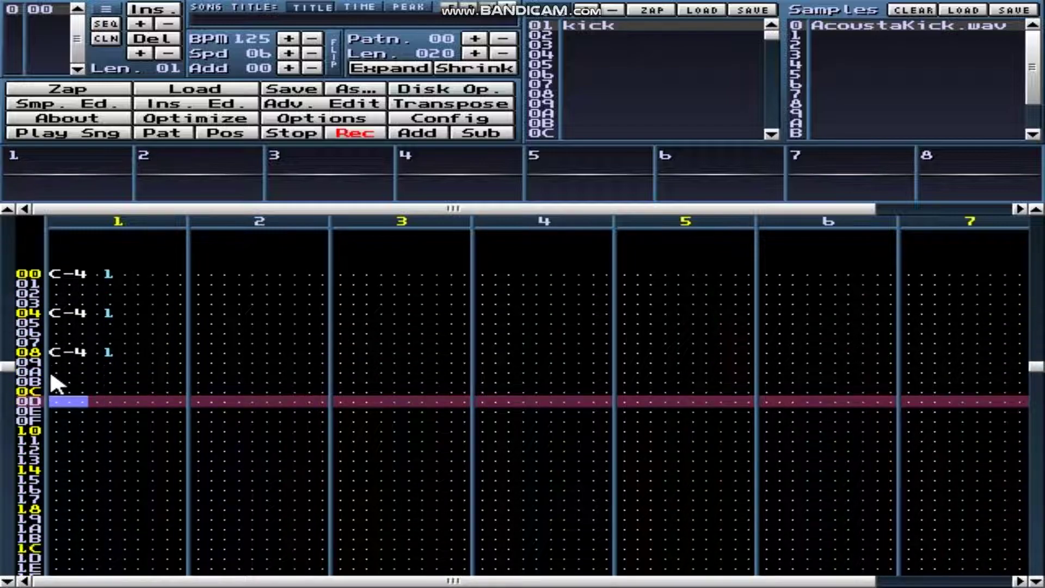
key(z)
- Continue the C-4 kick notes at rows 10, 14, 18 and 1C
key(Down)
key(Down)
key(Down)
key(Down)
key(z)
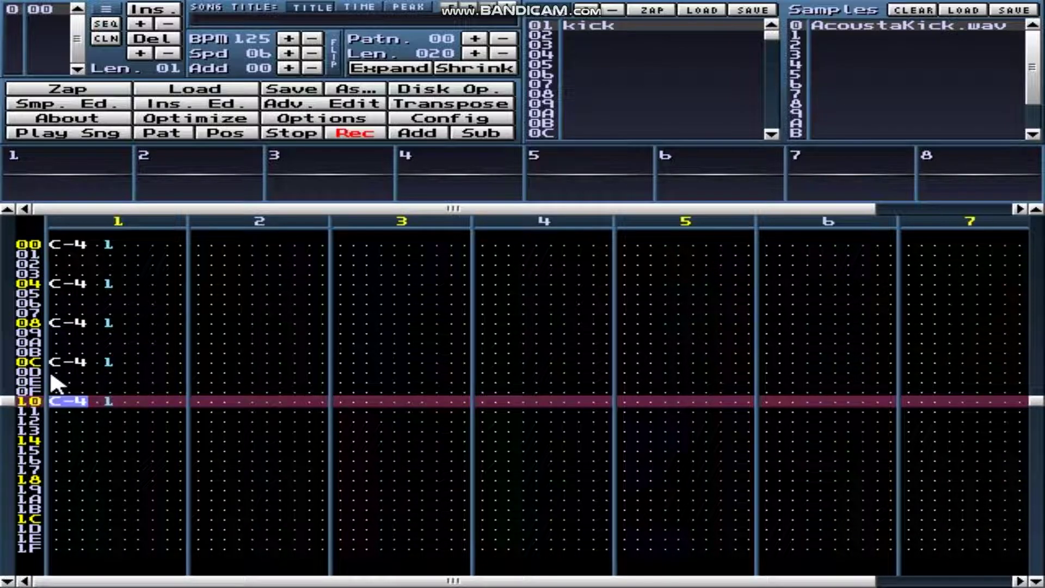
key(Down)
key(Down)
key(Down)
key(Down)
key(z)
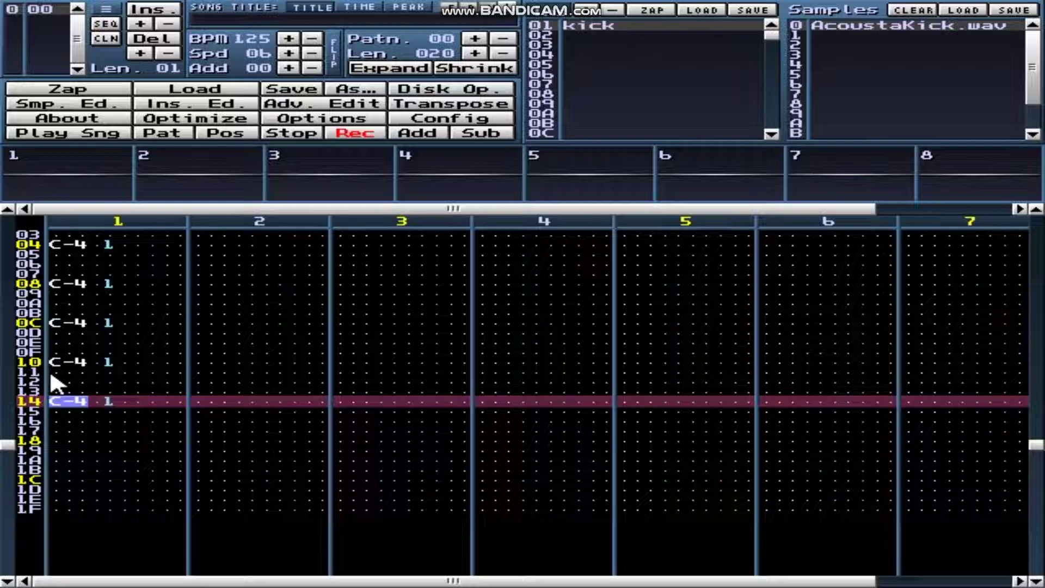
key(Down)
key(Down)
key(Down)
key(Down)
key(z)
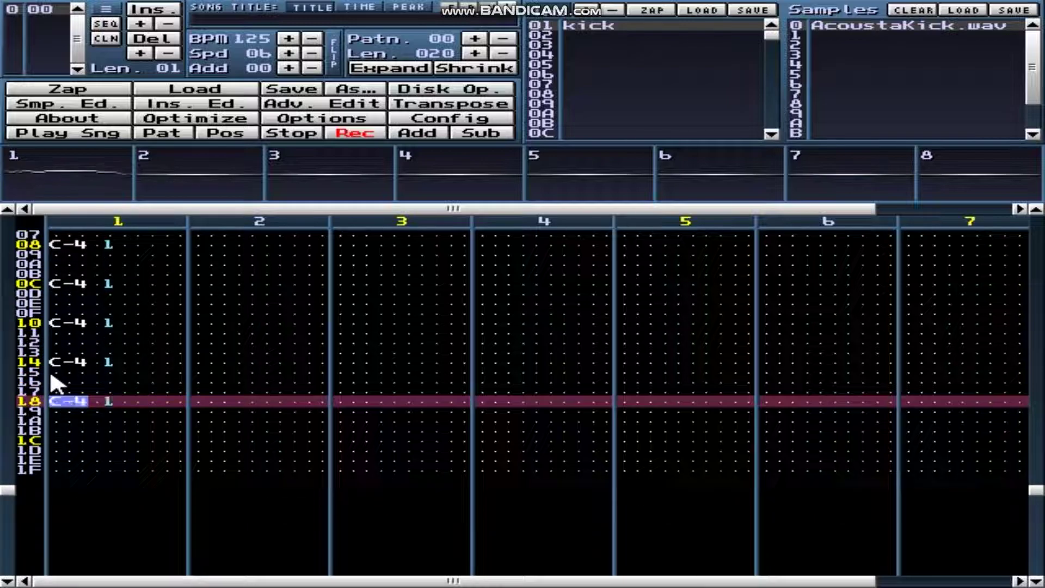
key(Down)
key(Down)
key(Down)
key(Down)
key(z)
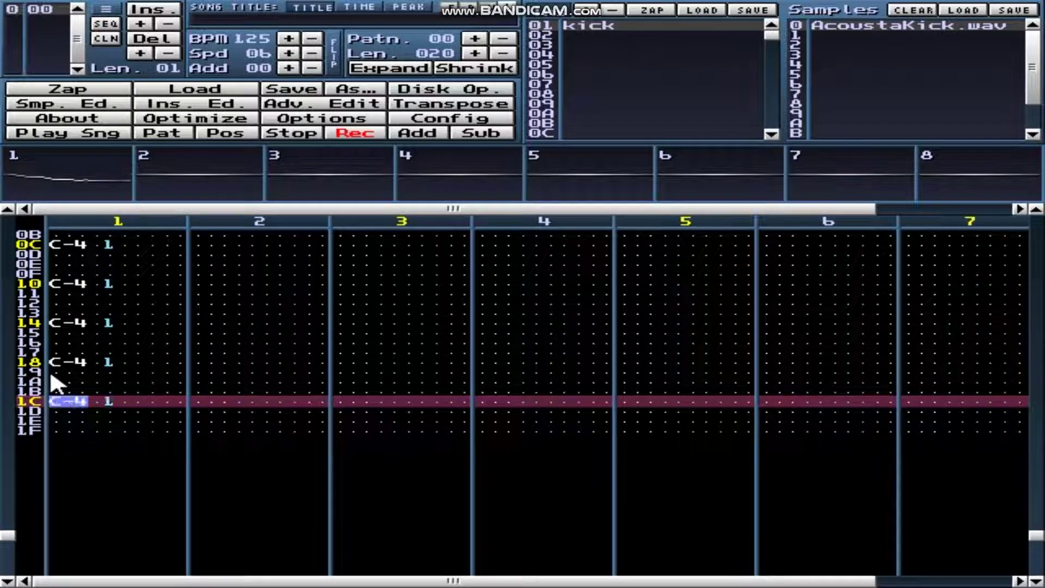
key(Down)
key(Down)
key(Down)
key(Down)
key(Down)
key(Down)
key(Down)
key(Down)
key(Down)
key(Down)
key(Down)
key(Down)
key(Down)
key(Down)
key(Down)
scroll(81, 405, up, 3)
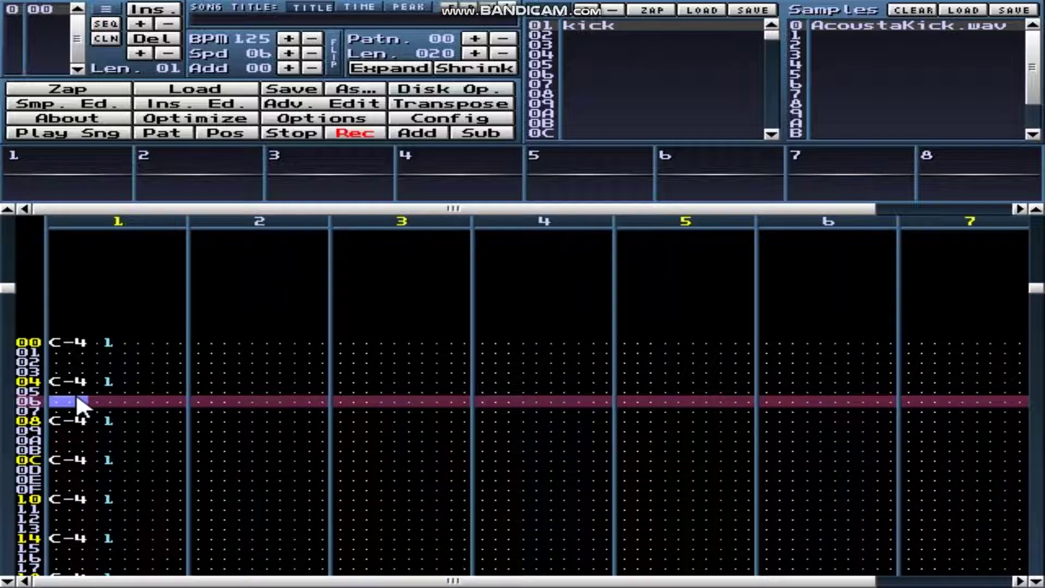
scroll(208, 380, down, 8)
scroll(197, 354, up, 4)
scroll(197, 359, up, 4)
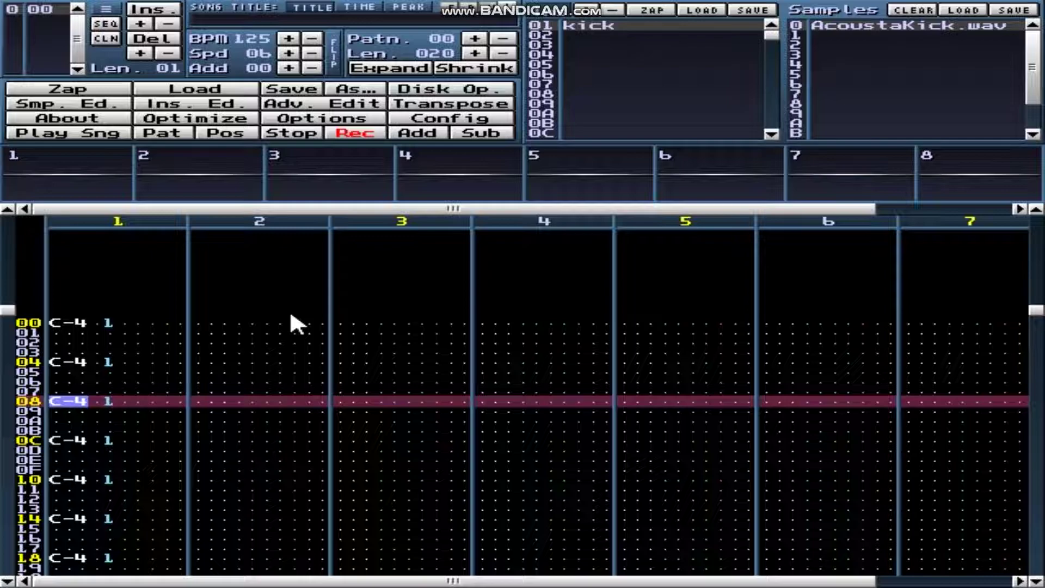
key(alt+Return)
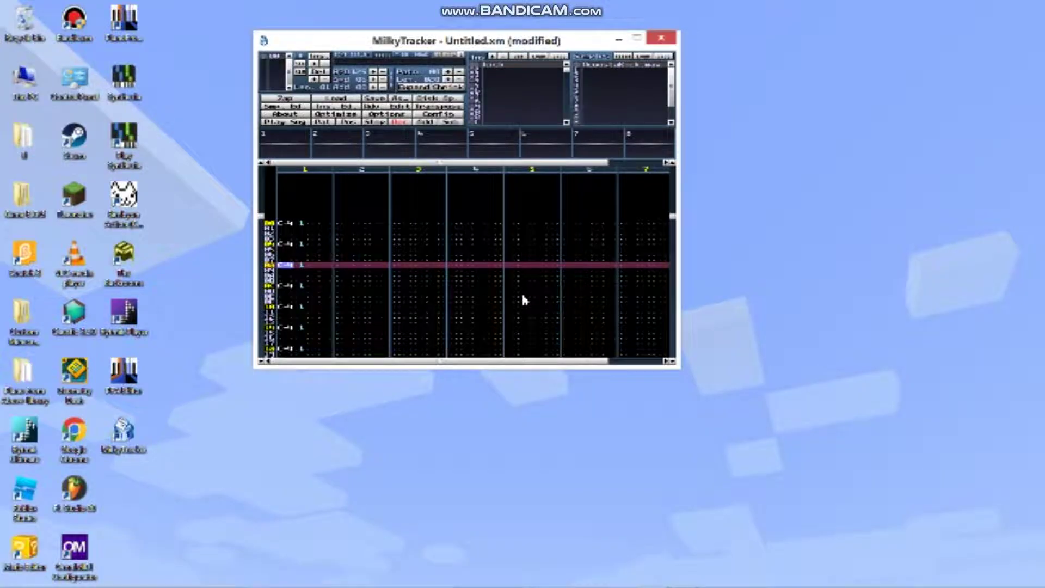
mouse_move(681, 579)
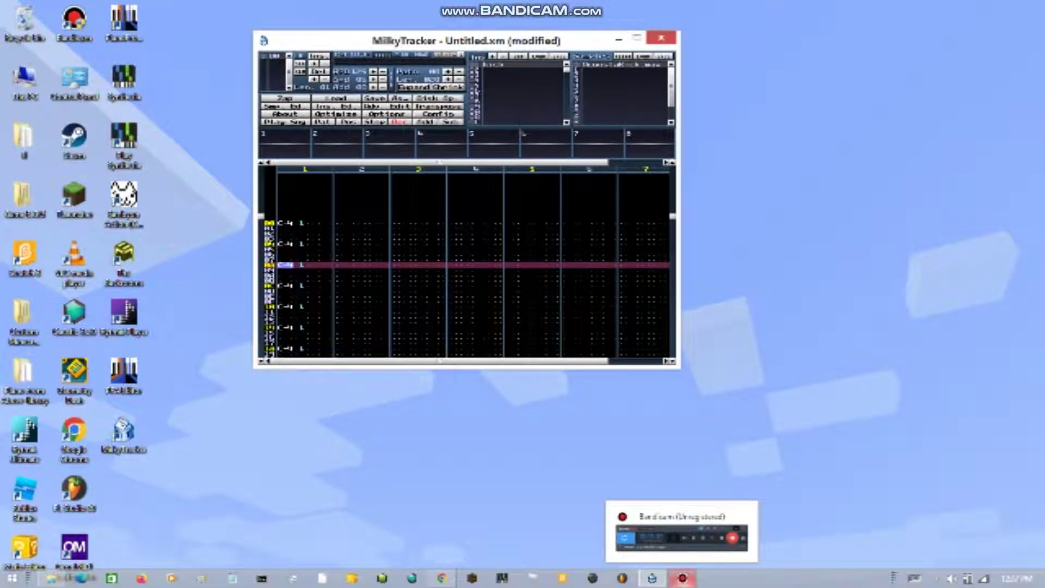
click(682, 542)
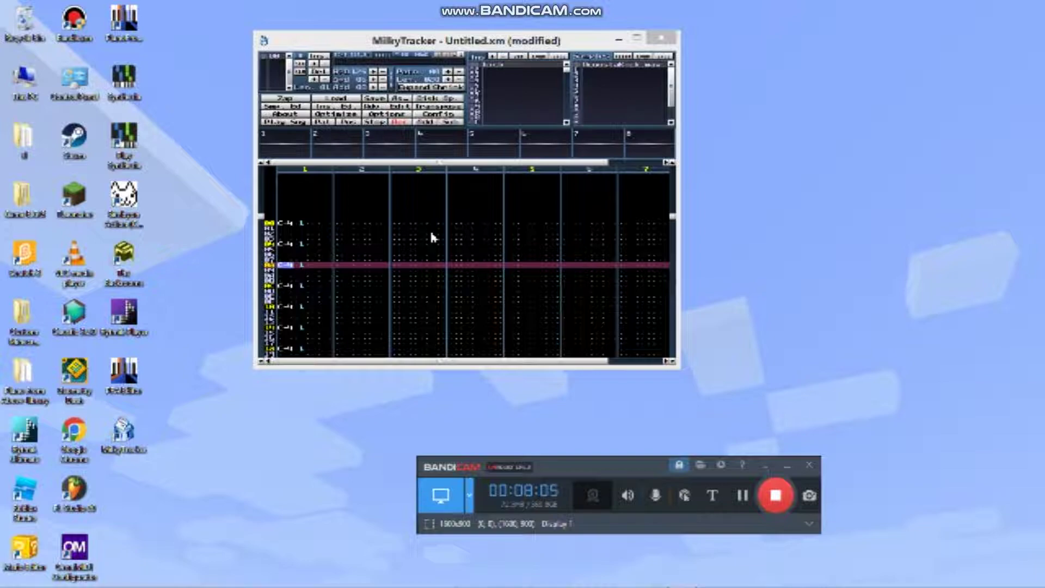
click(547, 38)
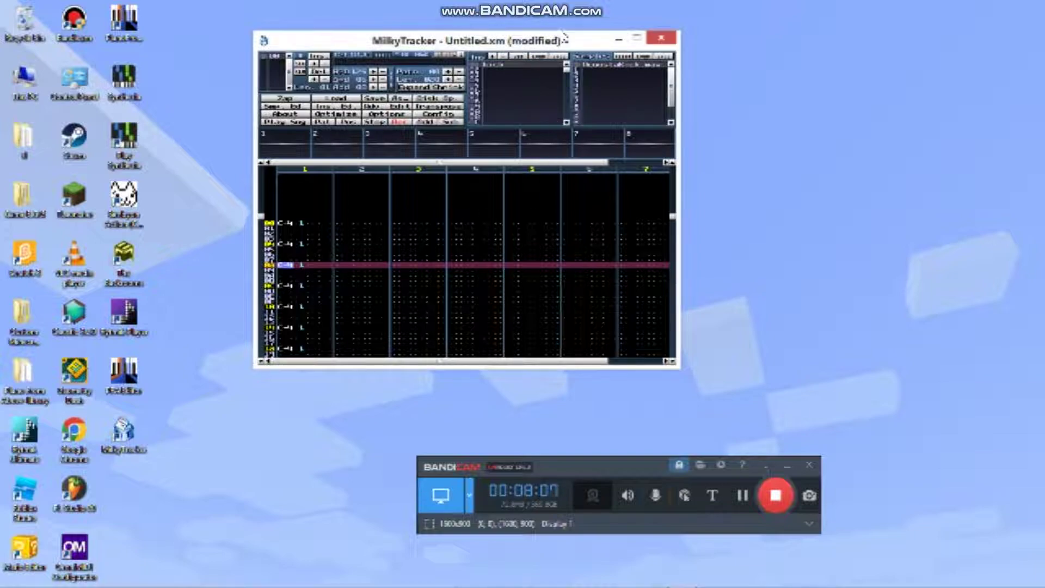
scroll(539, 226, down, 2)
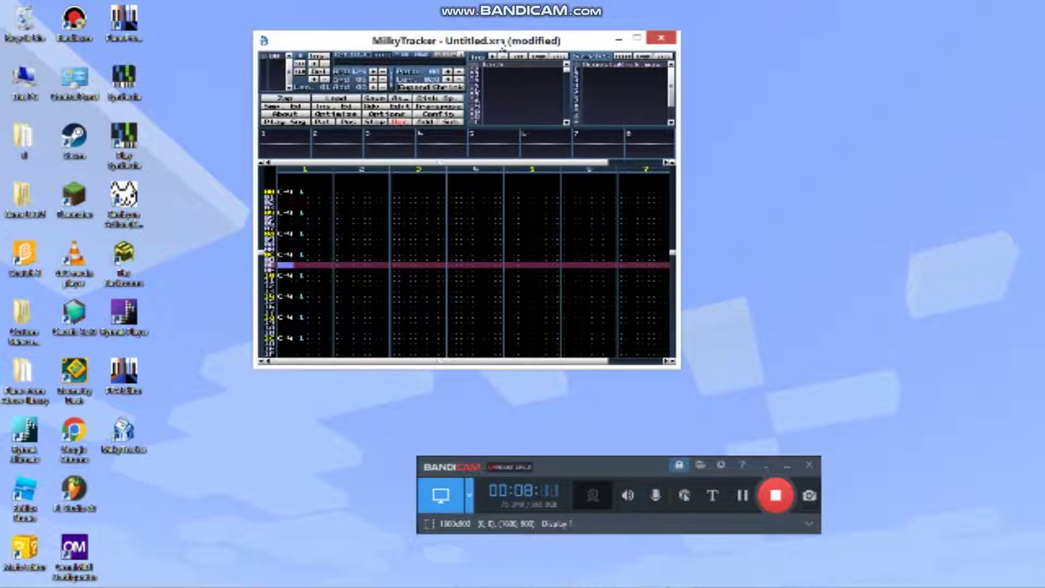
key(alt+Return)
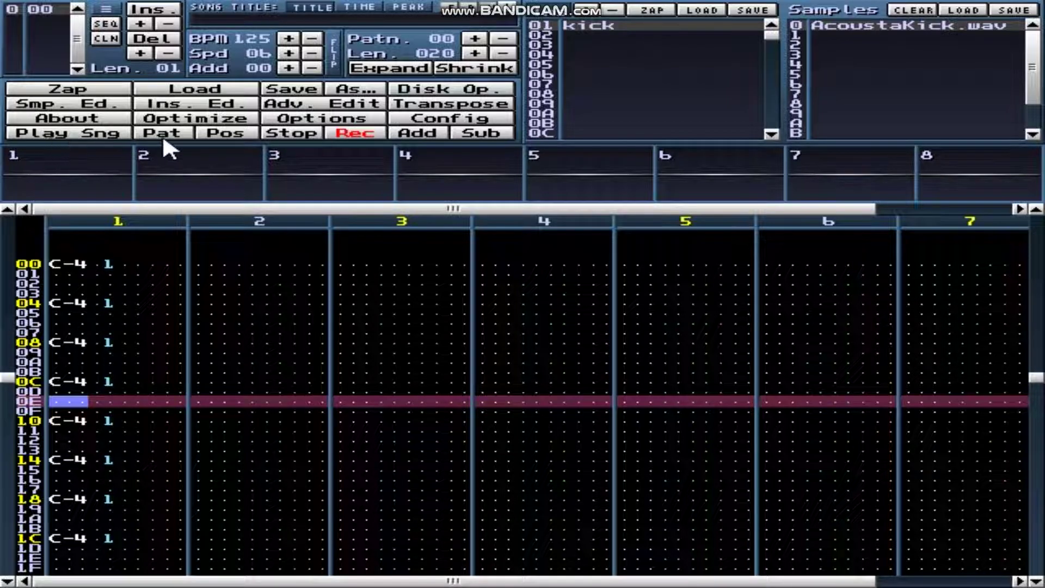
- Play the song, stop playback, and switch MilkyTracker from fullscreen to a desktop window
click(125, 136)
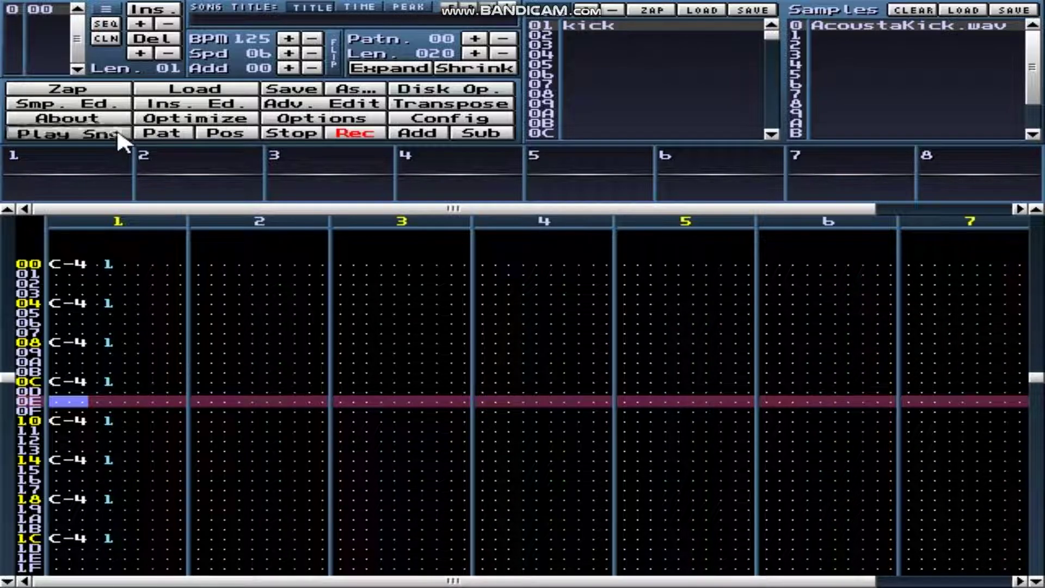
click(291, 135)
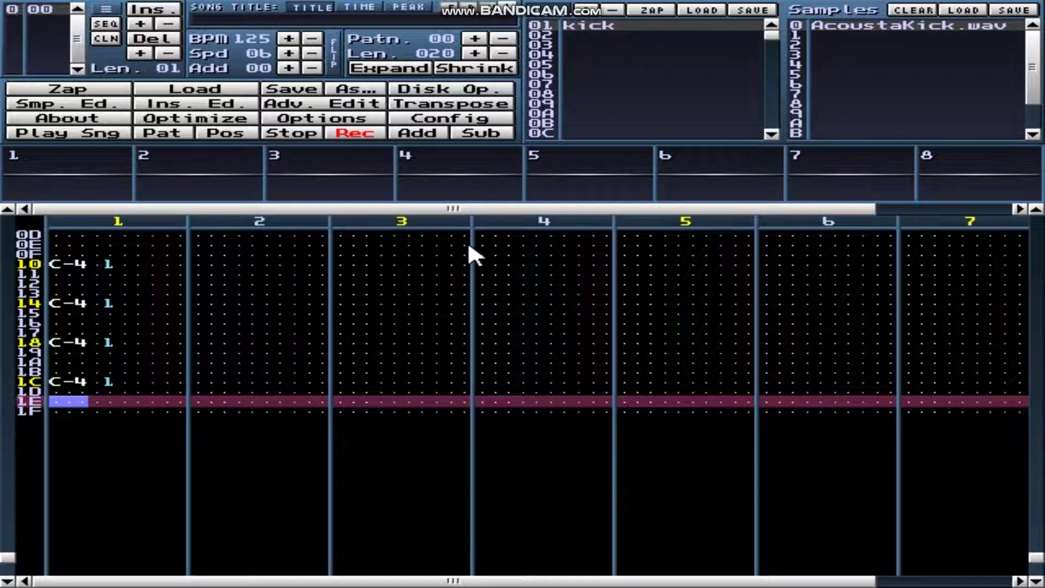
key(alt+Return)
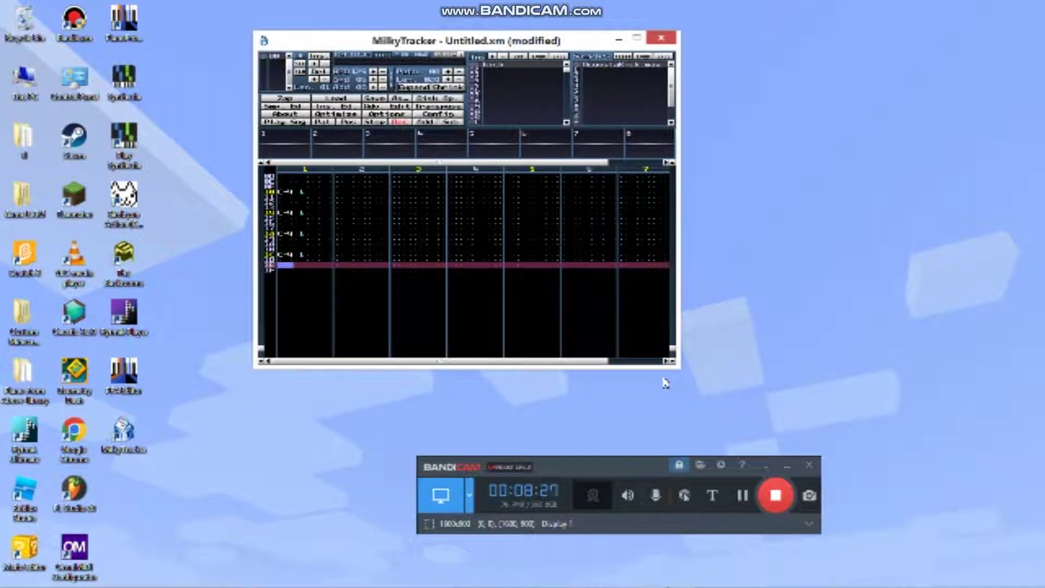